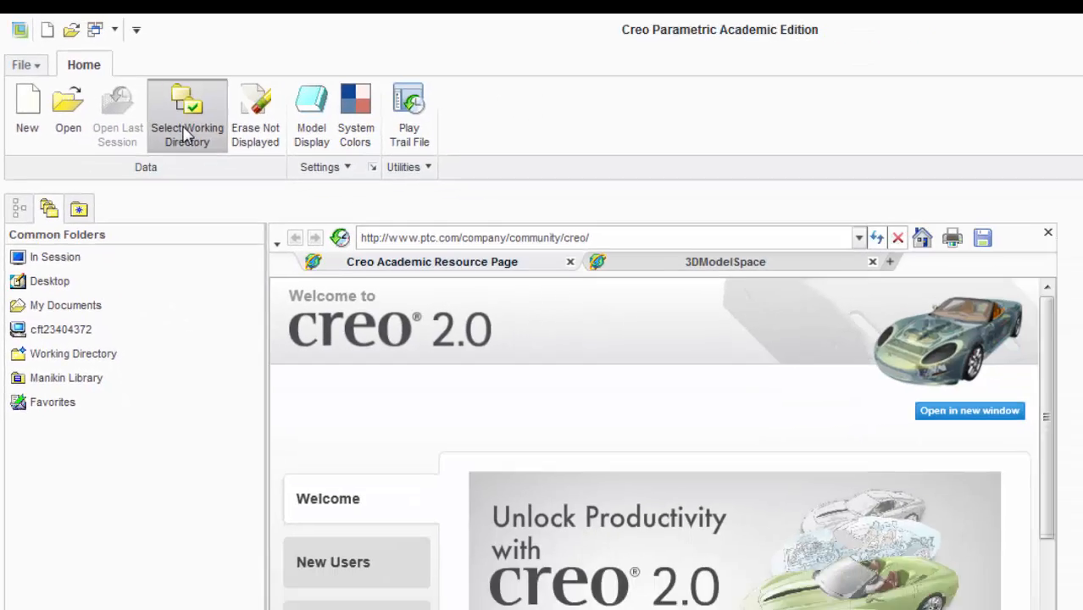
# Step: Set the working directory to the CREO FILES folder in My Documents
pyautogui.click(348, 228)
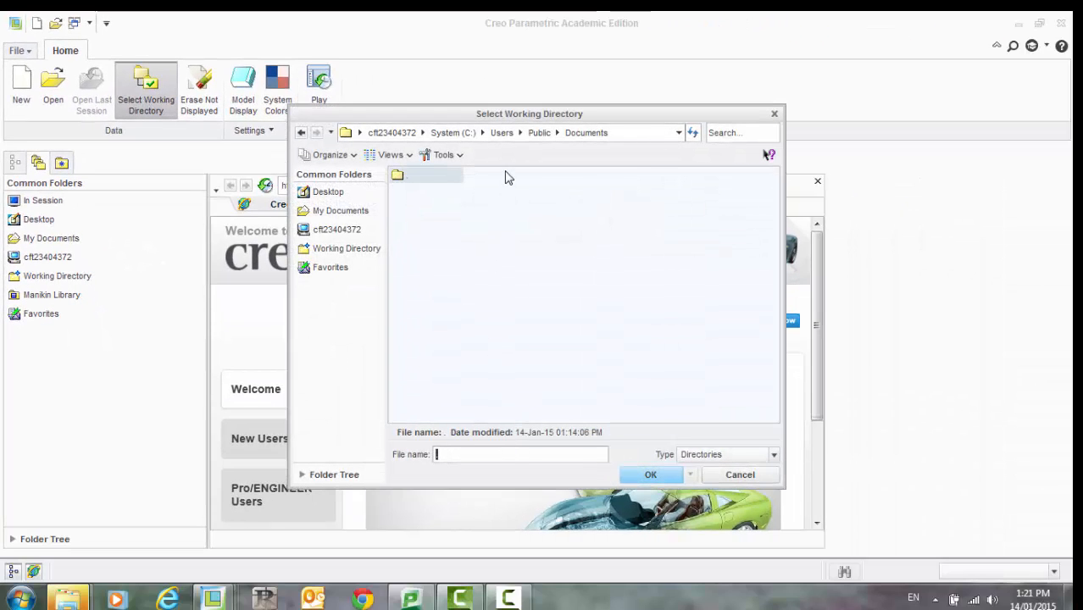
pyautogui.click(334, 213)
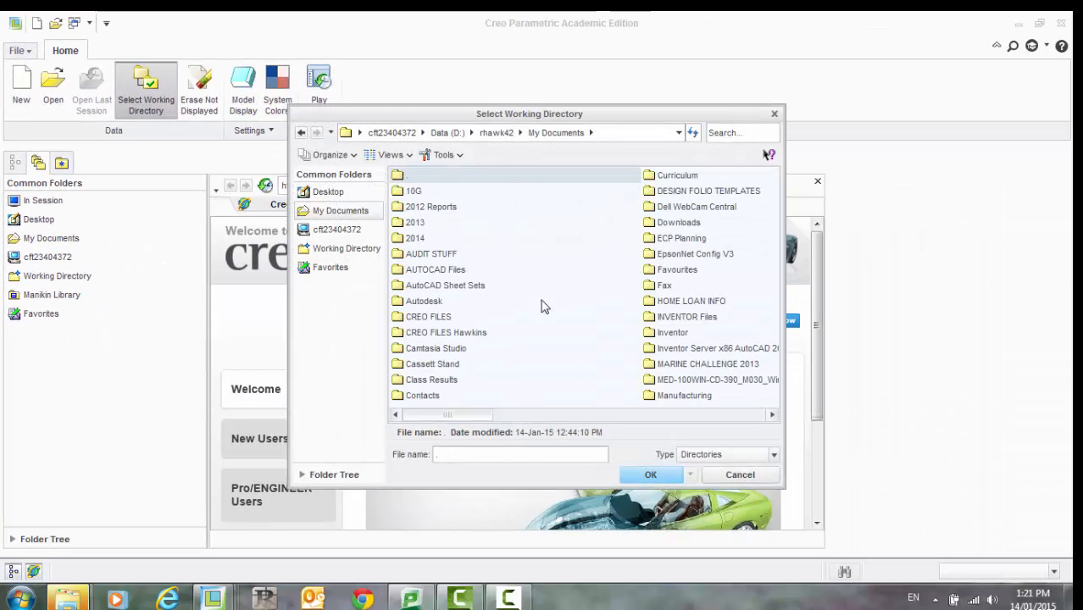
pyautogui.click(430, 317)
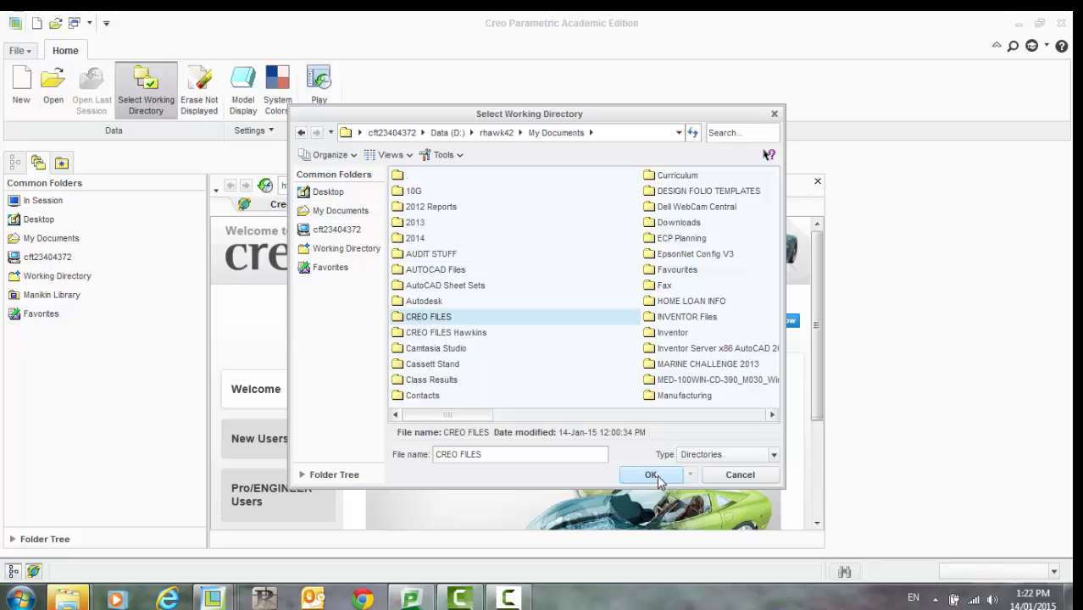
pyautogui.click(651, 475)
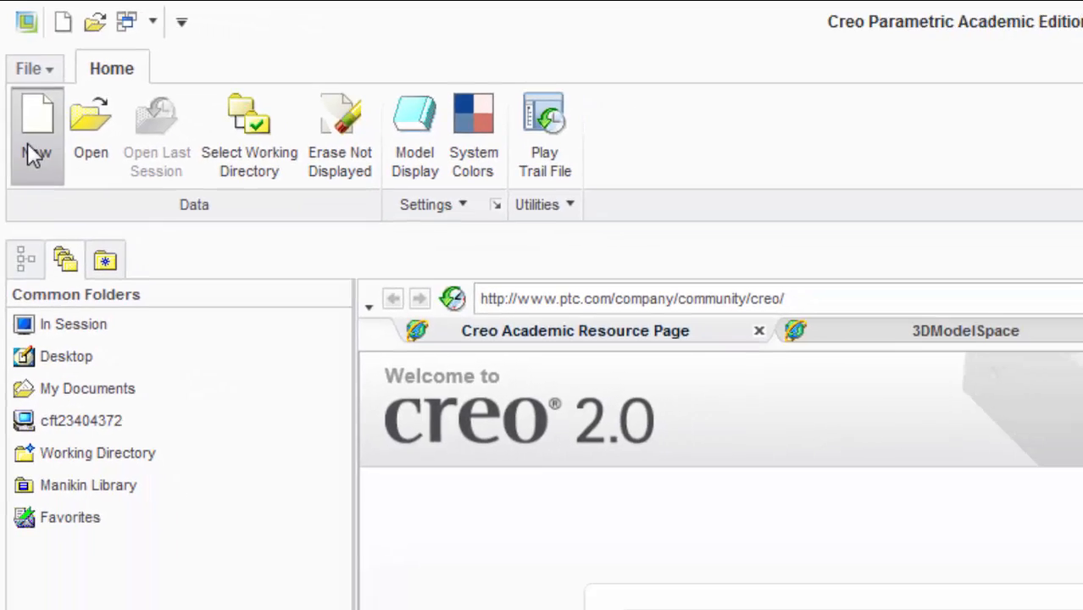
# Step: Create a new solid part named sketch using the default template
pyautogui.click(49, 222)
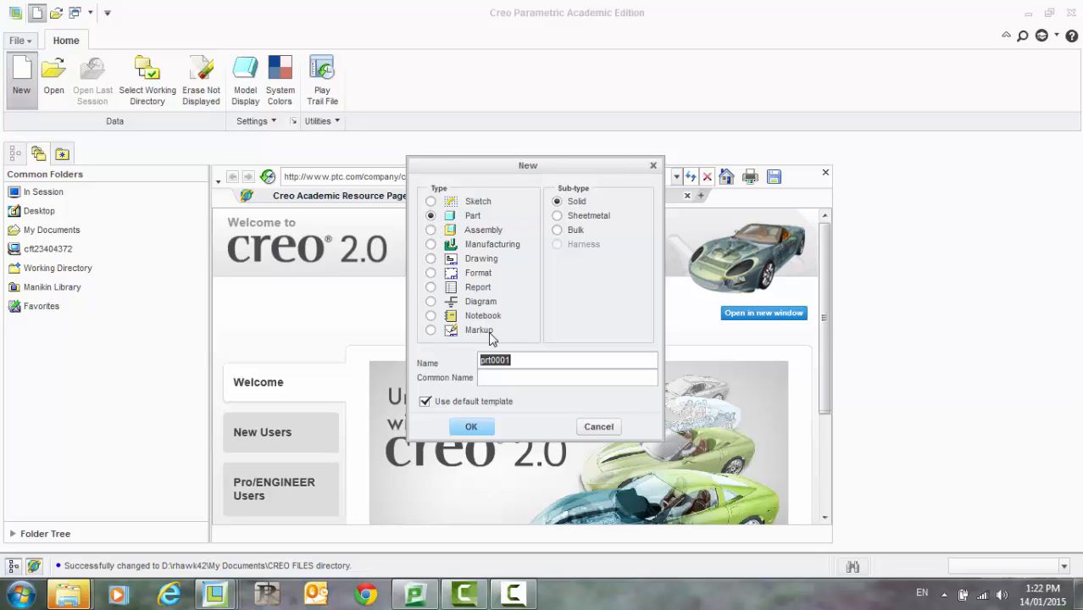
pyautogui.write('sketch')
pyautogui.click(472, 429)
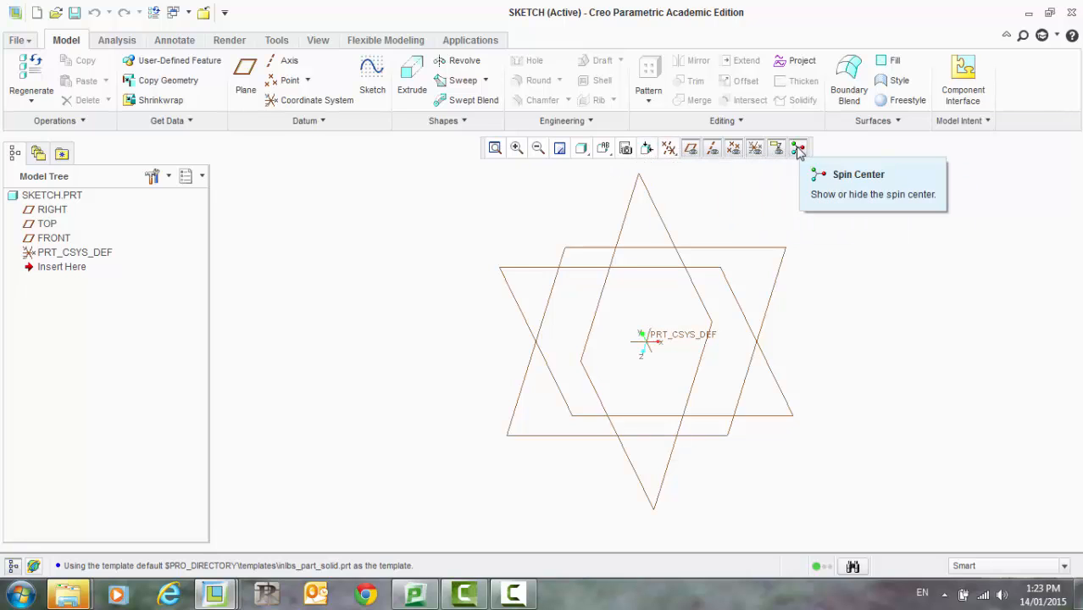
# Step: Toggle the datum plane display off and back on, and review the available view display options
pyautogui.click(692, 151)
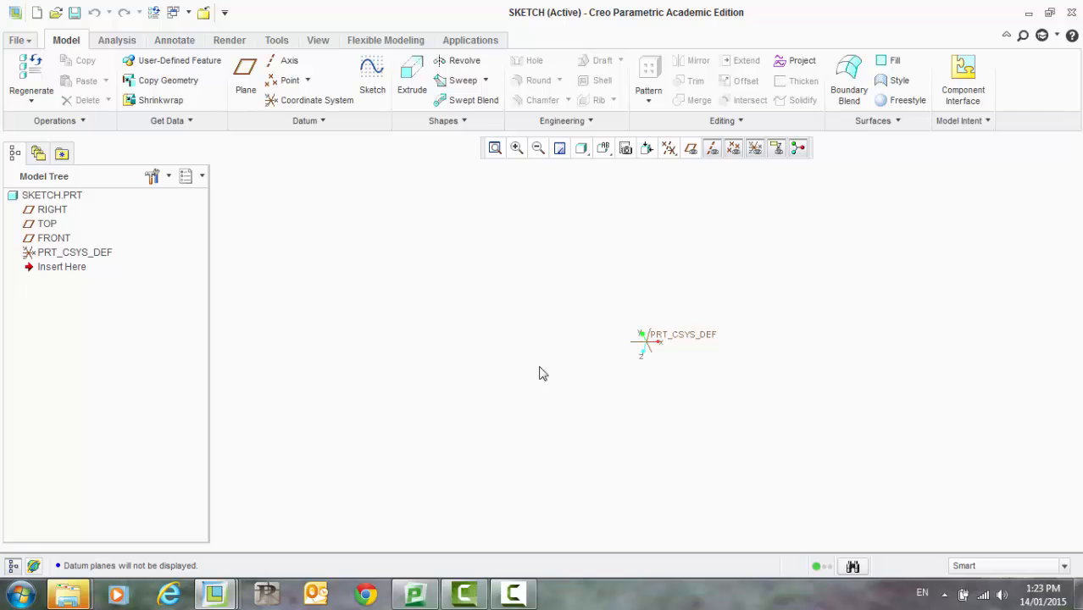
pyautogui.click(690, 151)
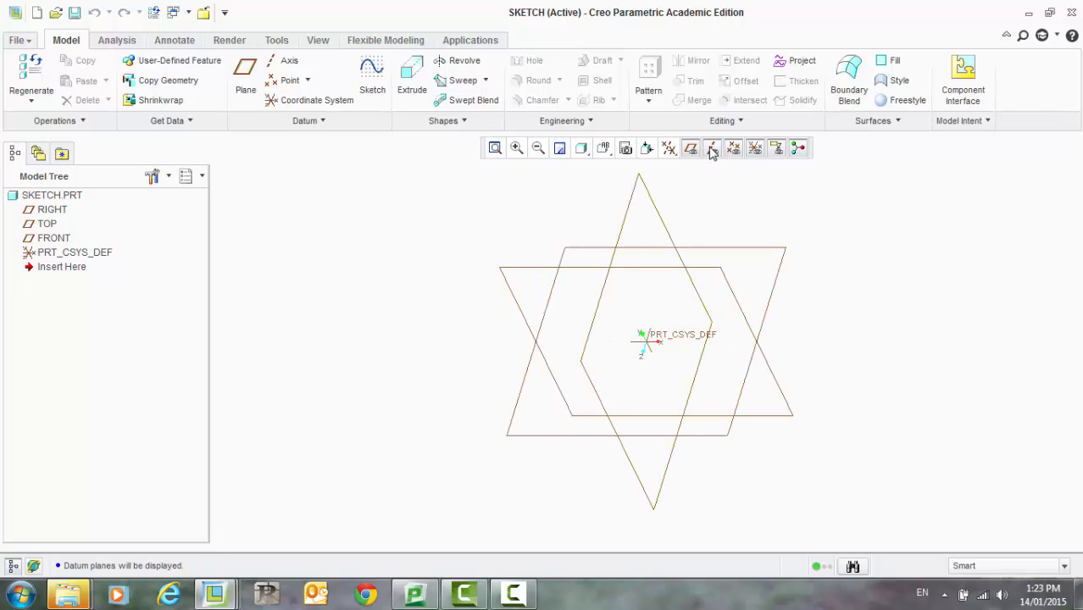
pyautogui.click(712, 150)
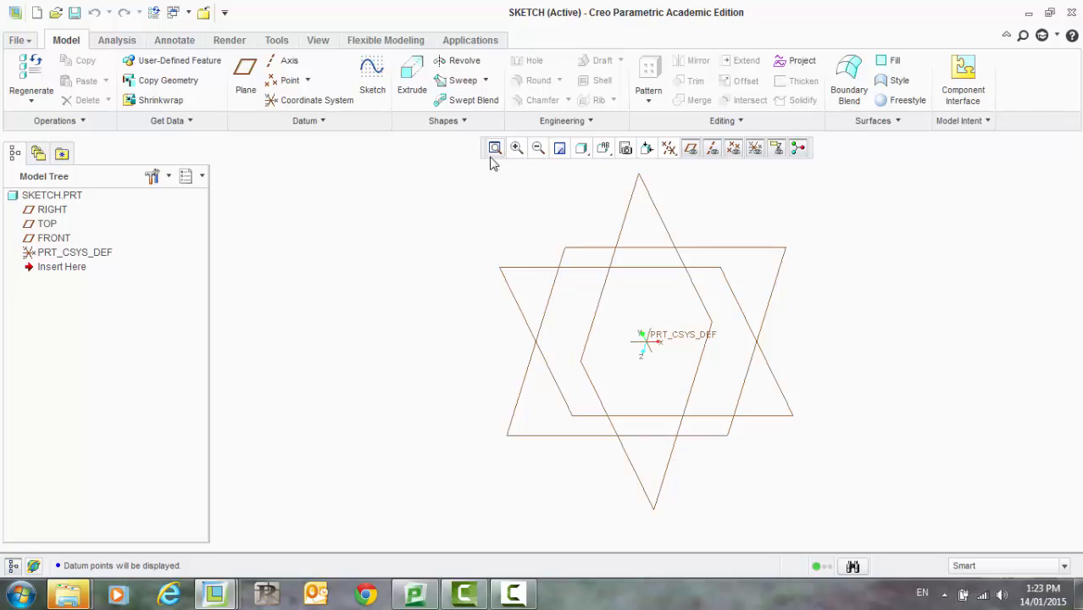
pyautogui.rightClick(736, 153)
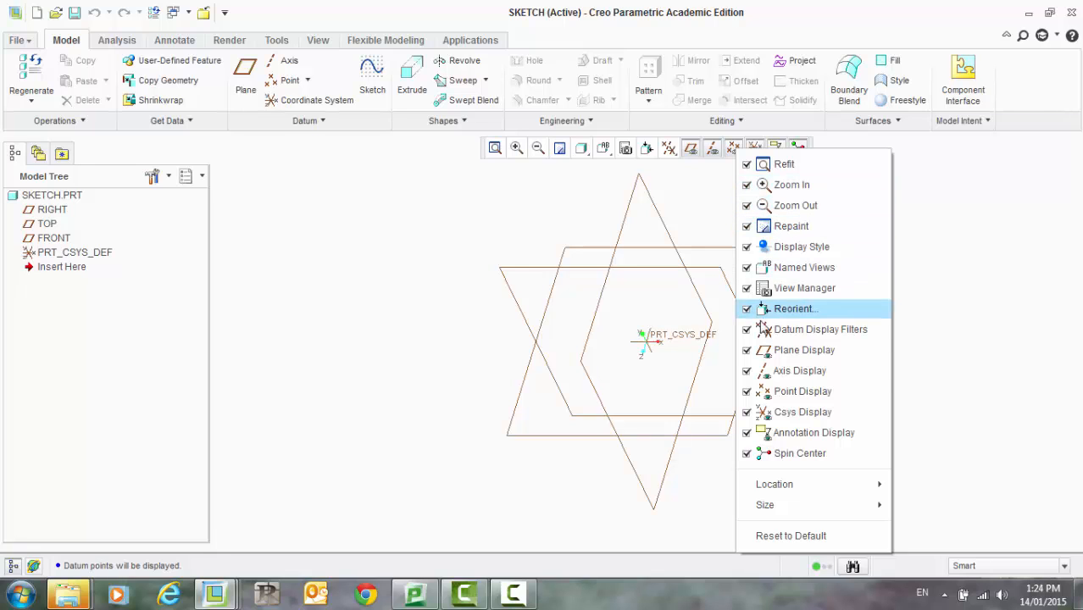
pyautogui.click(939, 360)
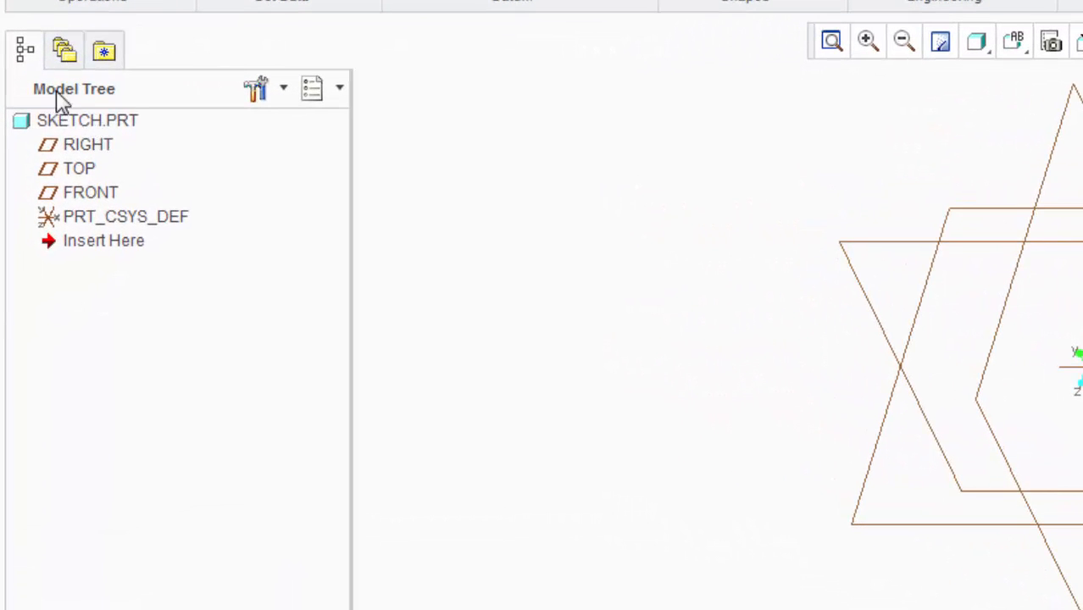
# Step: Examine the RIGHT, TOP and FRONT datum planes and the commands offered for the FRONT plane
pyautogui.click(83, 148)
pyautogui.click(87, 172)
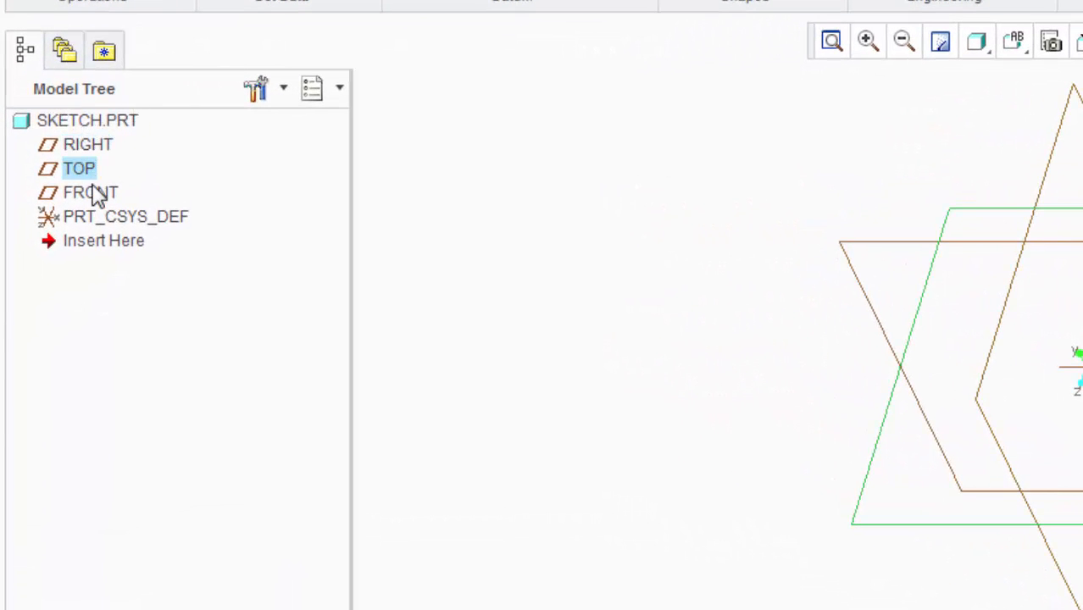
pyautogui.click(84, 195)
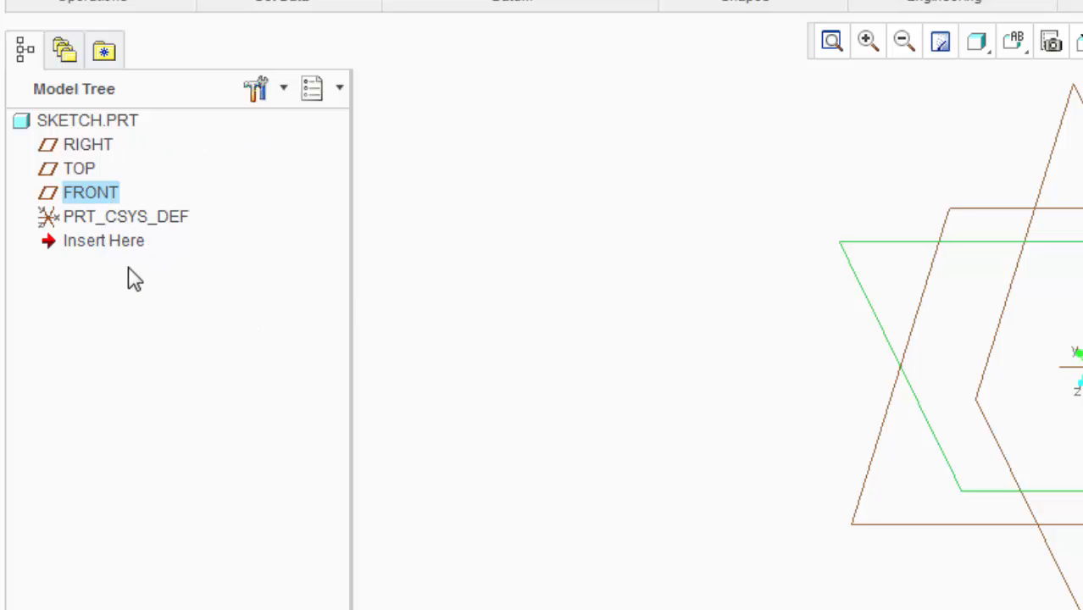
pyautogui.rightClick(76, 204)
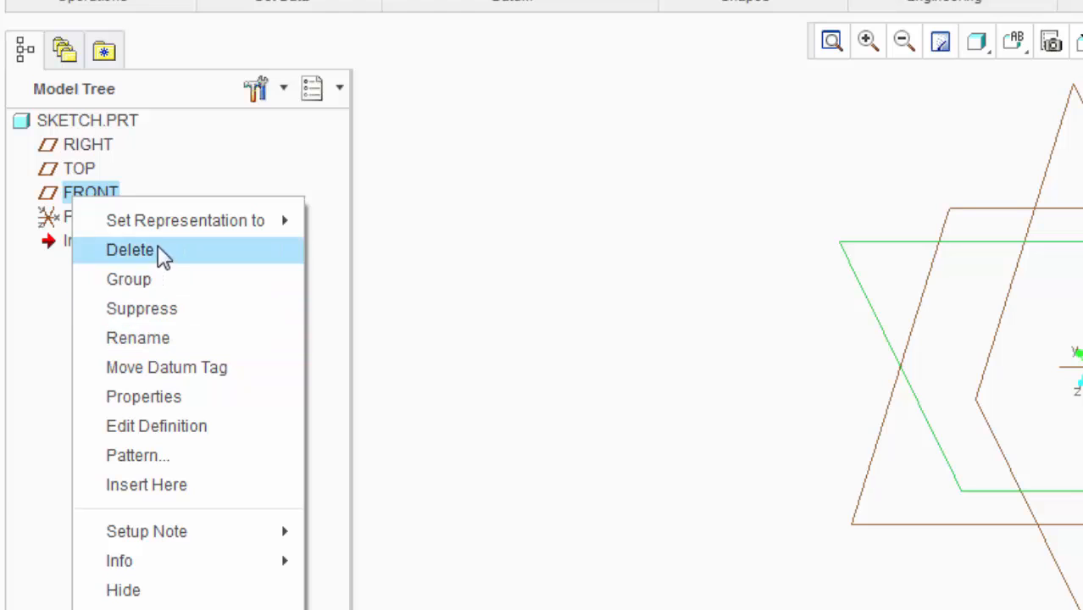
pyautogui.click(57, 320)
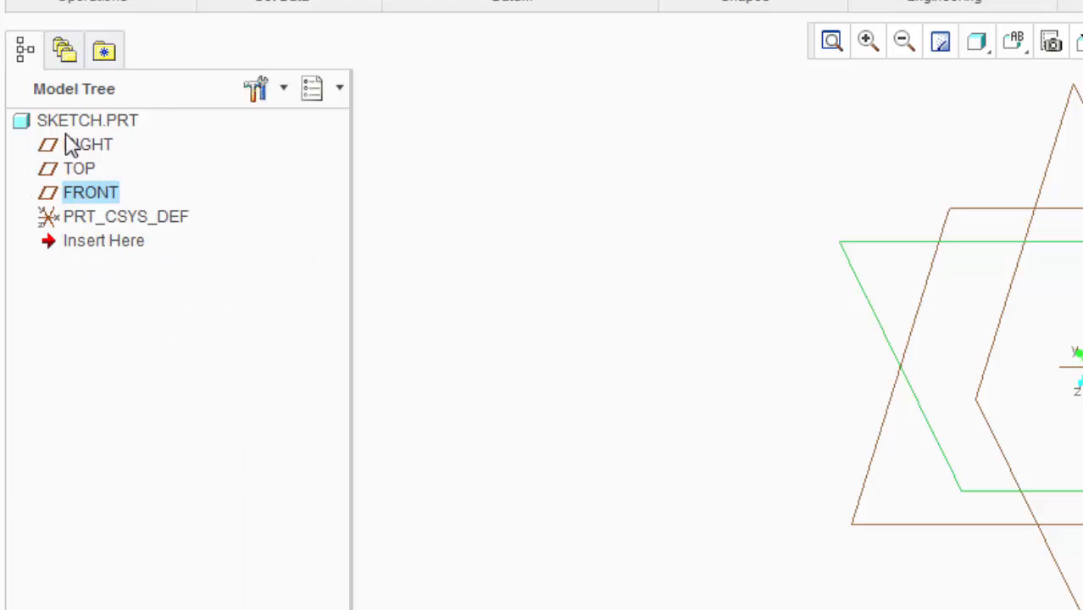
pyautogui.click(365, 195)
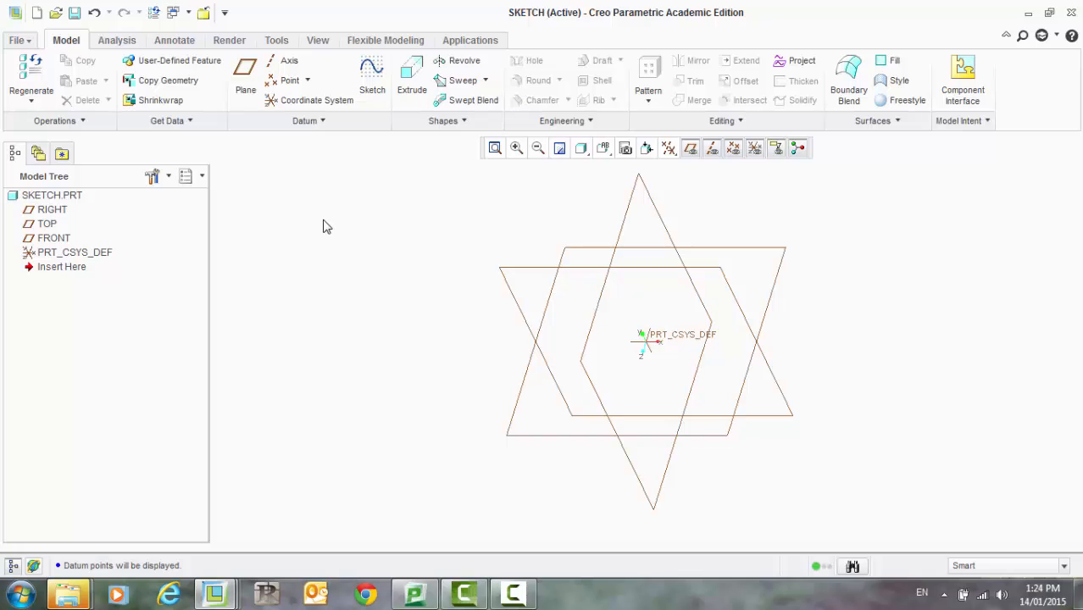
# Step: Start a sketch on the FRONT plane with RIGHT as the right-facing reference, and orient the view parallel to the screen
pyautogui.click(372, 83)
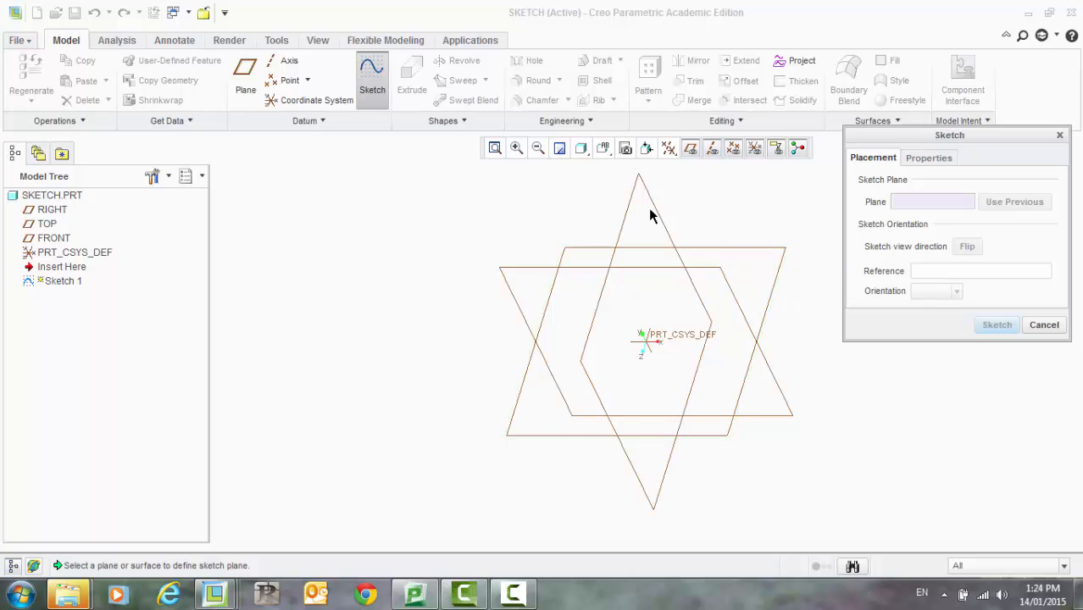
pyautogui.click(658, 273)
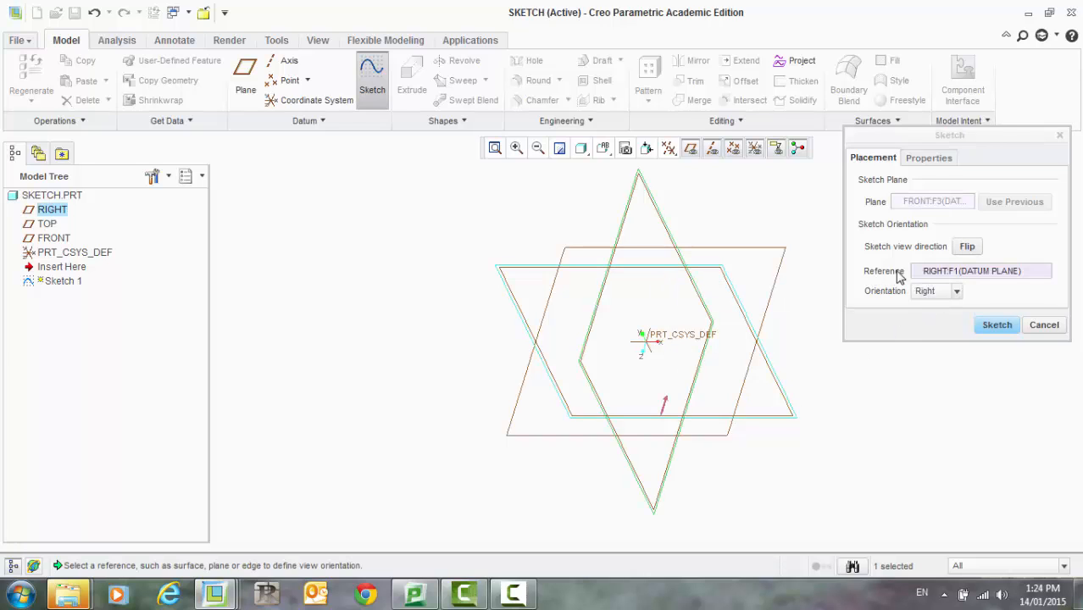
pyautogui.click(995, 327)
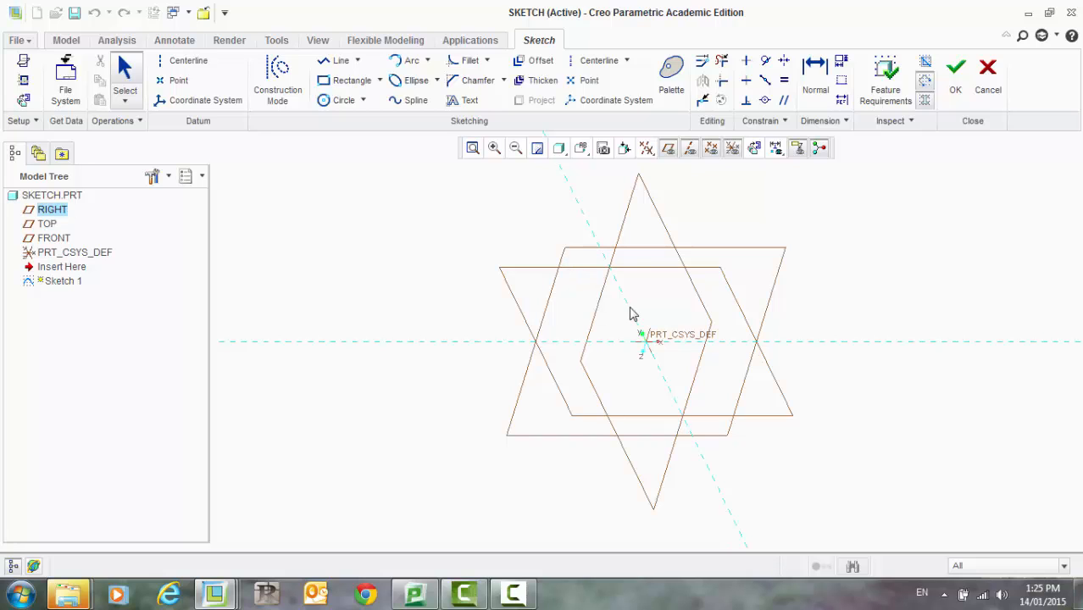
pyautogui.click(754, 150)
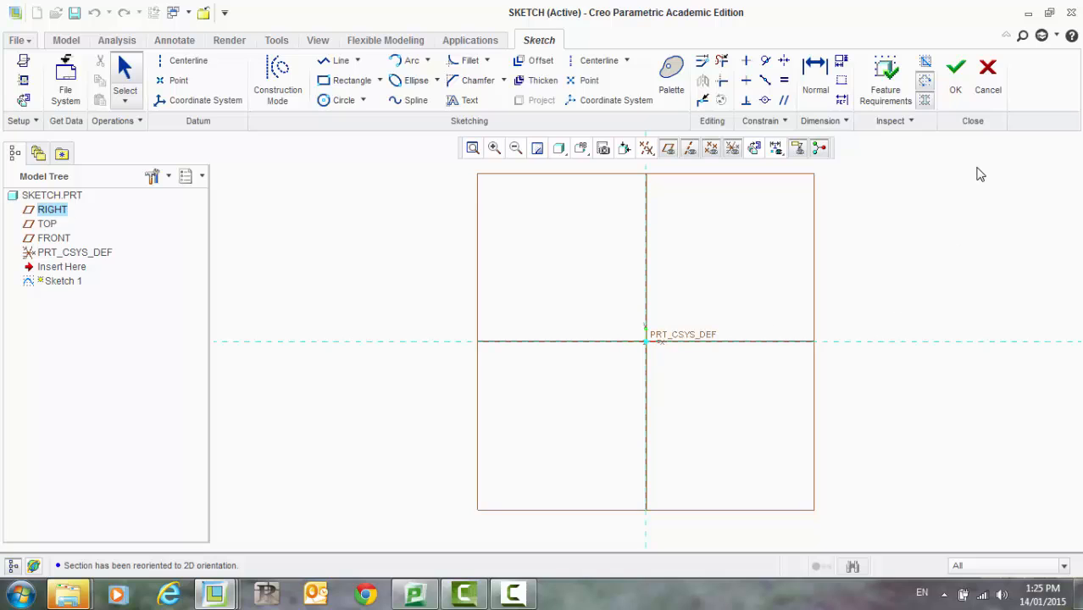
# Step: Sketch a center rectangle about 357.5 wide and 182 high, centred on the coordinate system origin
pyautogui.click(380, 81)
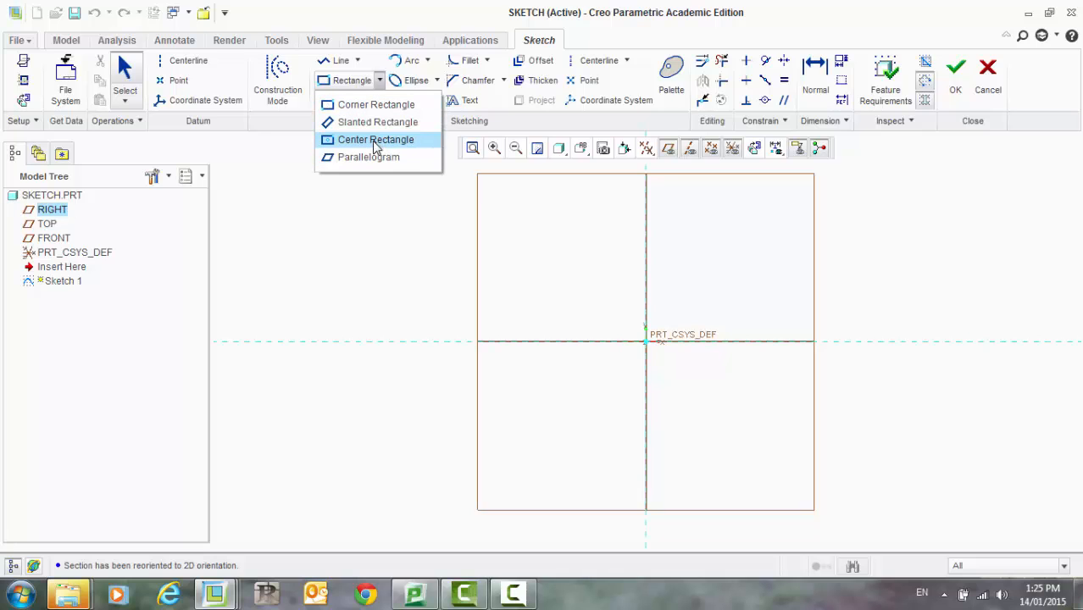
pyautogui.click(373, 140)
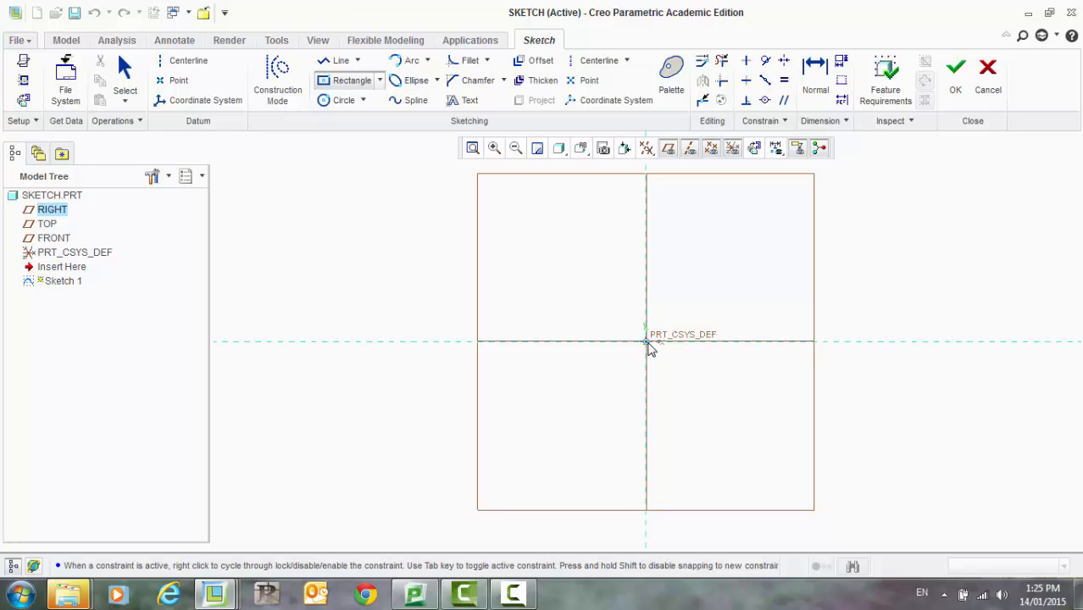
pyautogui.click(647, 343)
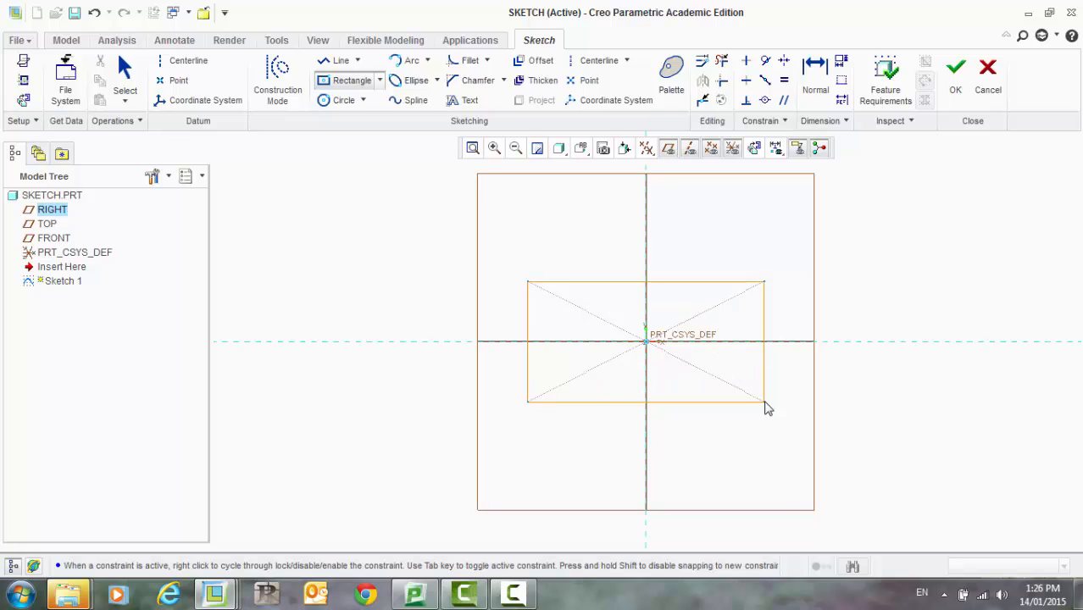
pyautogui.click(764, 404)
pyautogui.middleClick(720, 263)
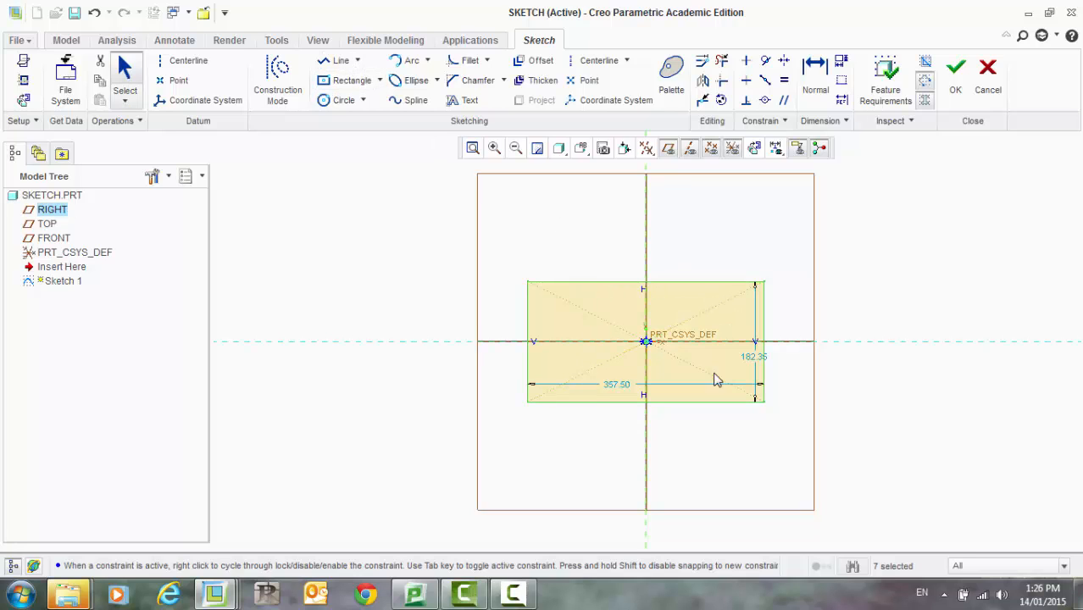
# Step: Set the rectangle's height to 150 and its width to 200
pyautogui.doubleClick(752, 363)
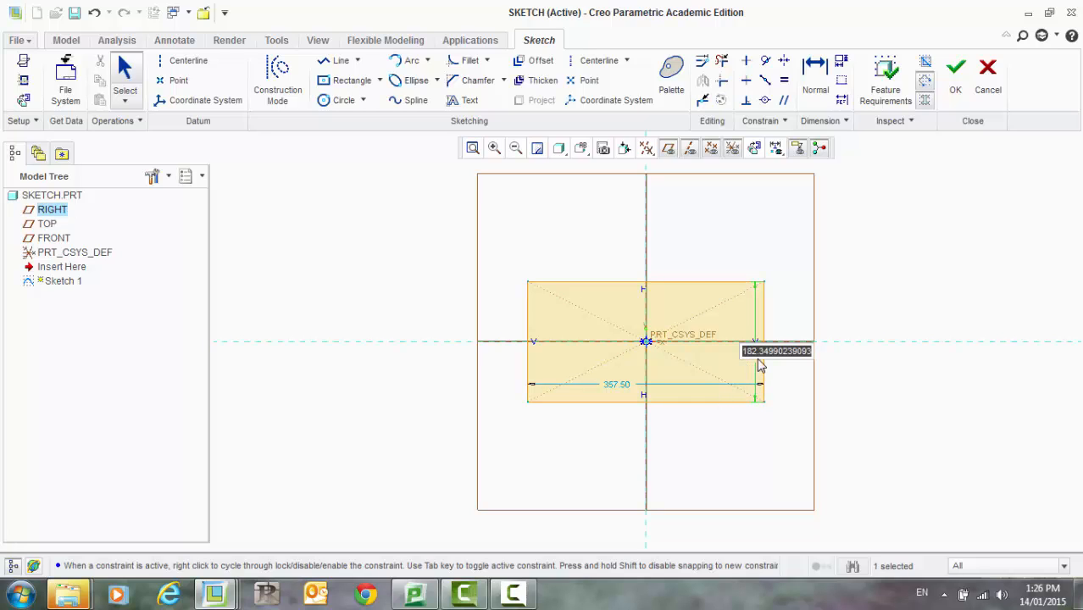
pyautogui.write('15')
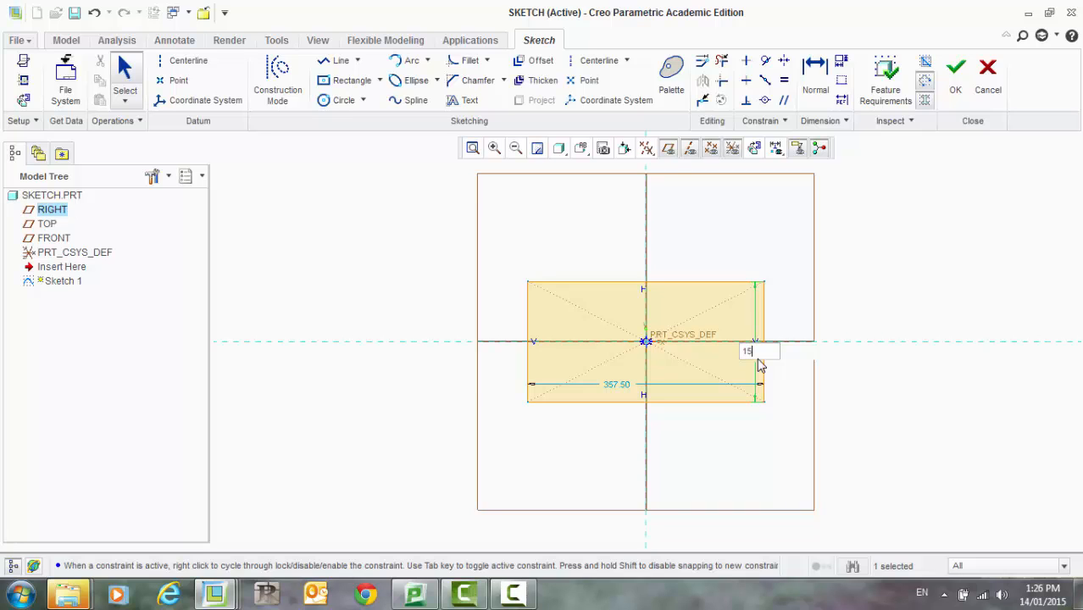
pyautogui.write('0')
pyautogui.press('Return')
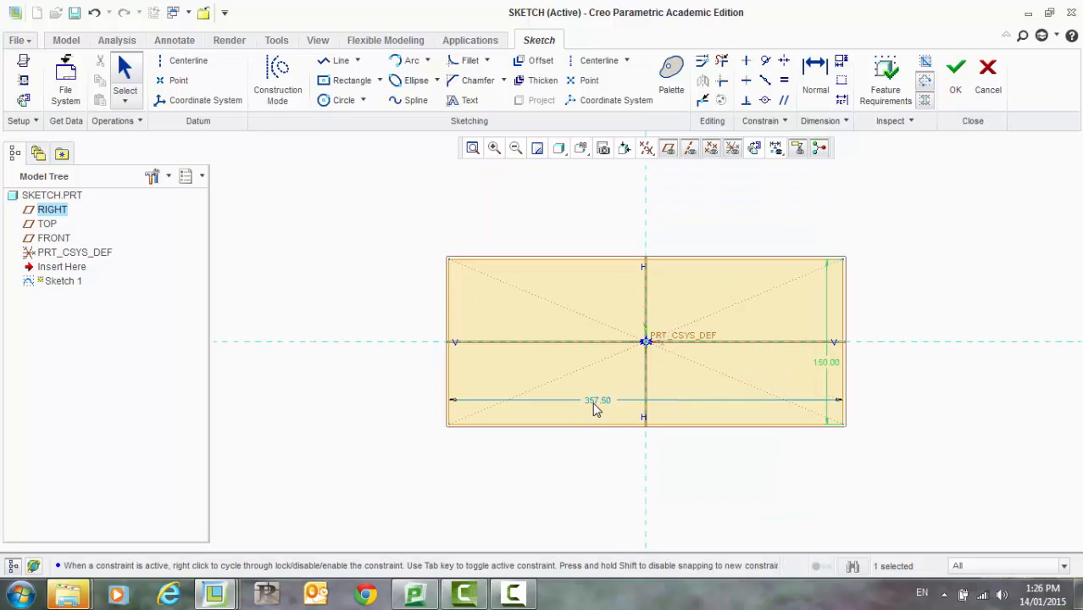
pyautogui.doubleClick(596, 401)
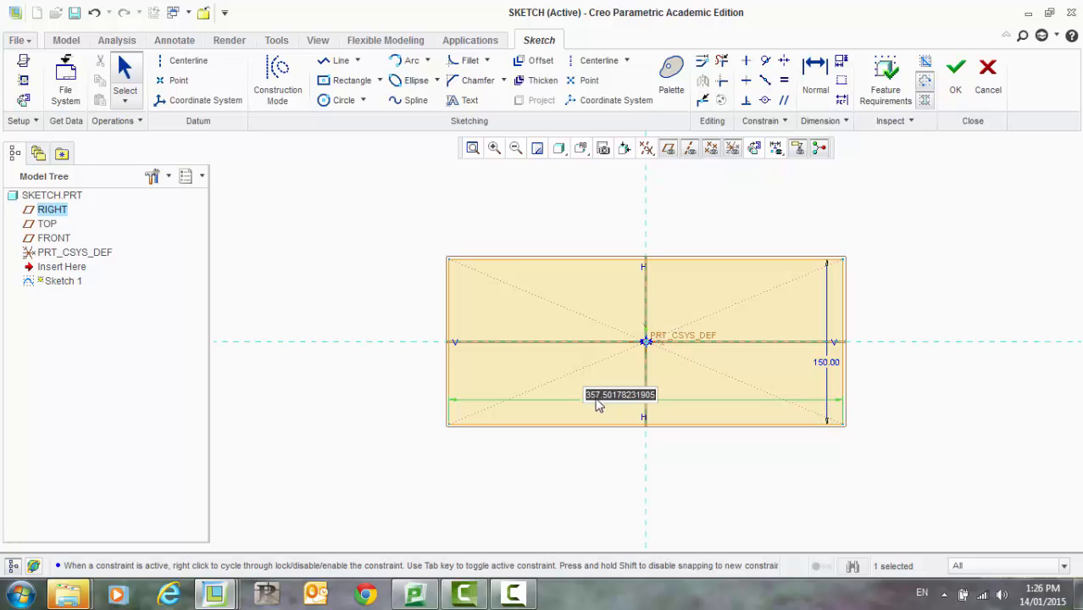
pyautogui.write('200')
pyautogui.press('Return')
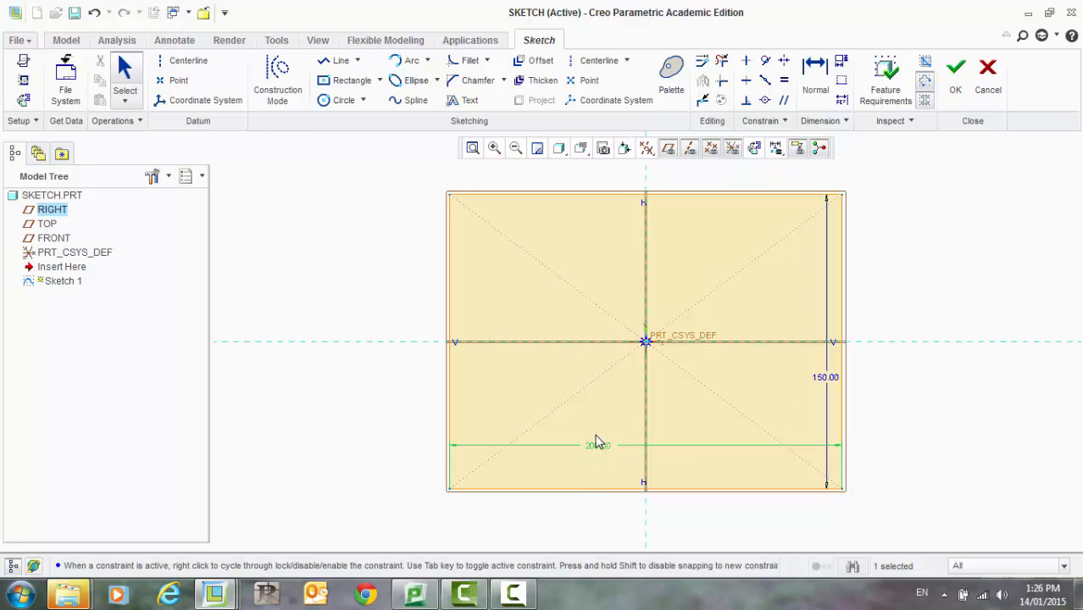
pyautogui.scroll(-3, 549, 404)
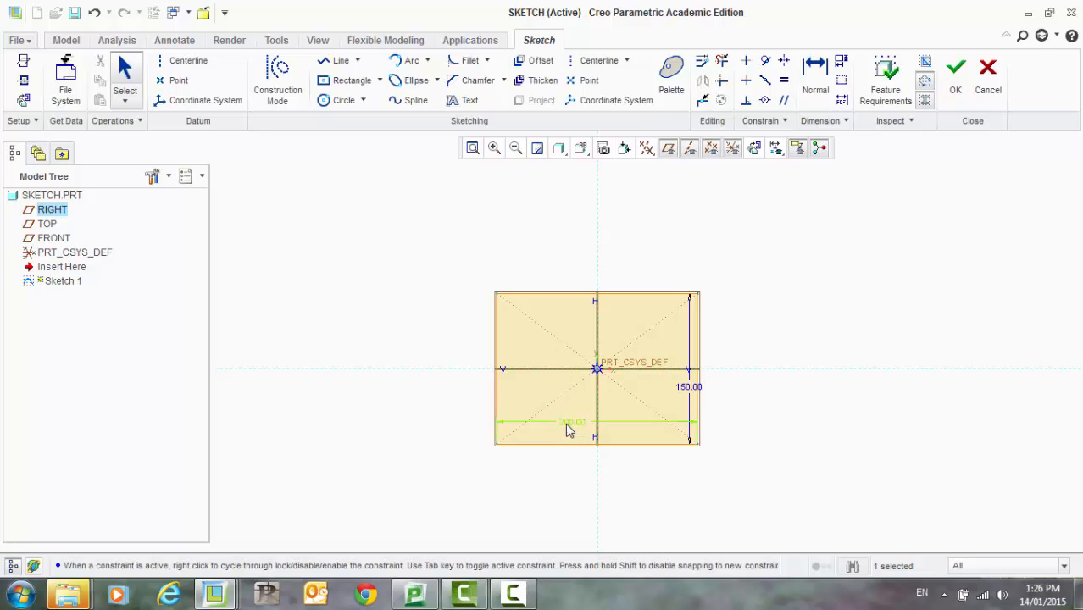
pyautogui.doubleClick(575, 421)
pyautogui.click(350, 80)
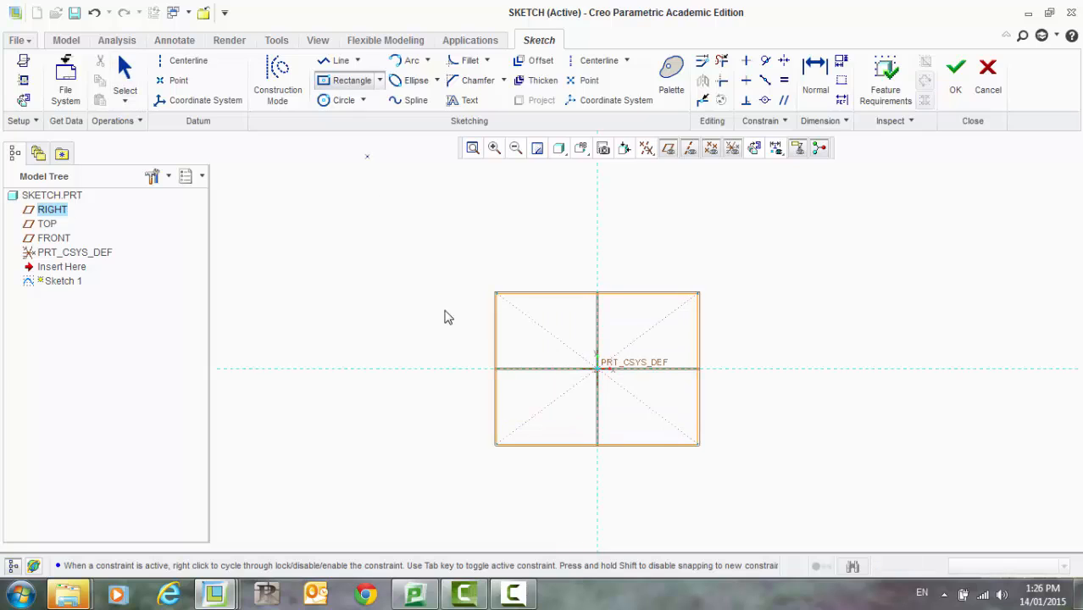
pyautogui.middleClick(521, 434)
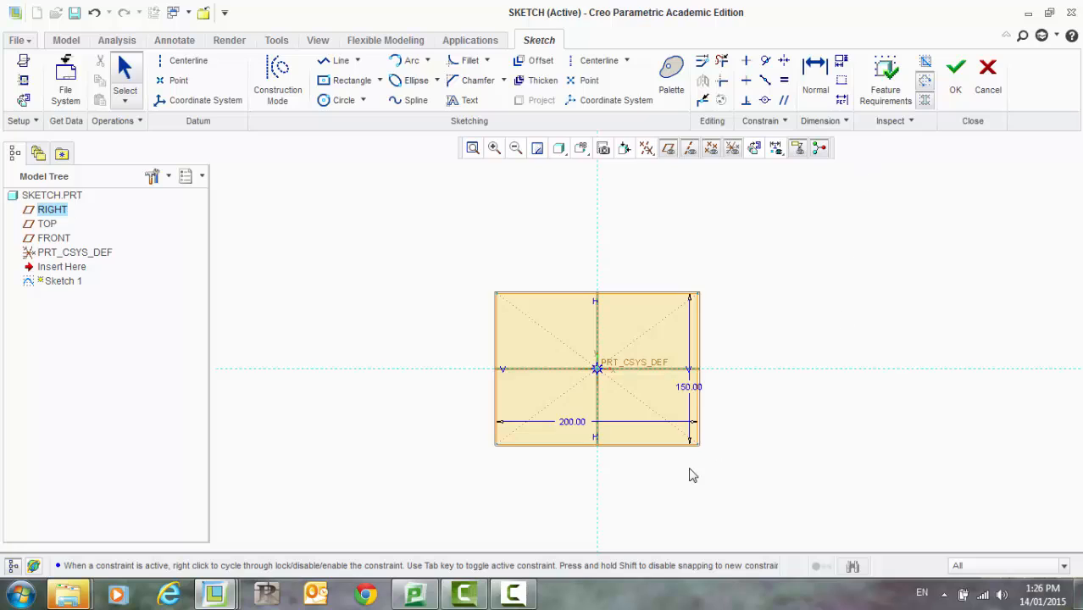
# Step: Fillet the rectangle's upper-left corner with a radius of about 17.6
pyautogui.scroll(1, 649, 476)
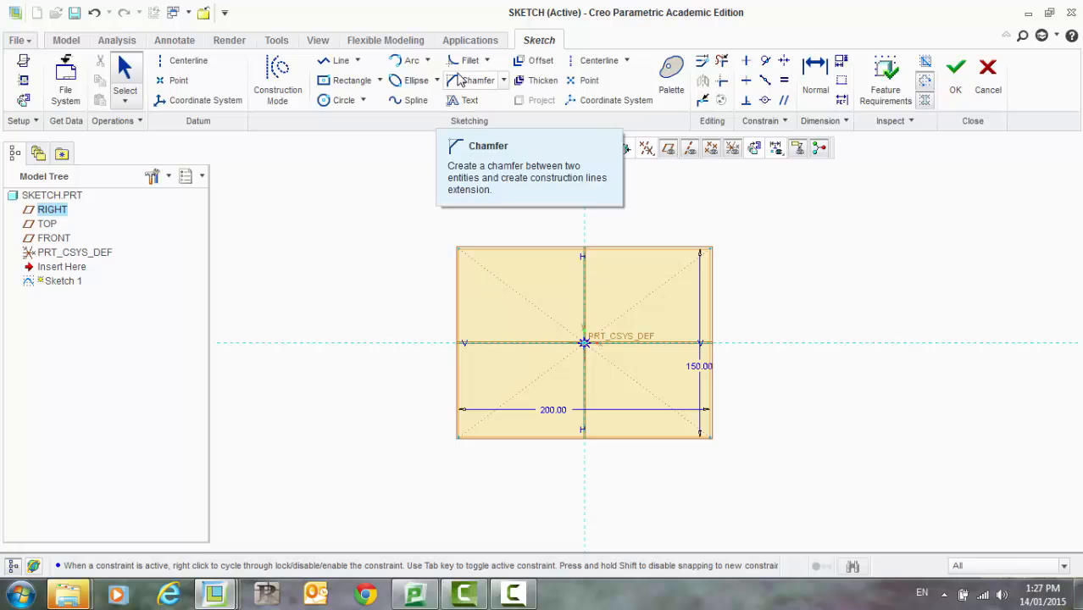
pyautogui.click(477, 62)
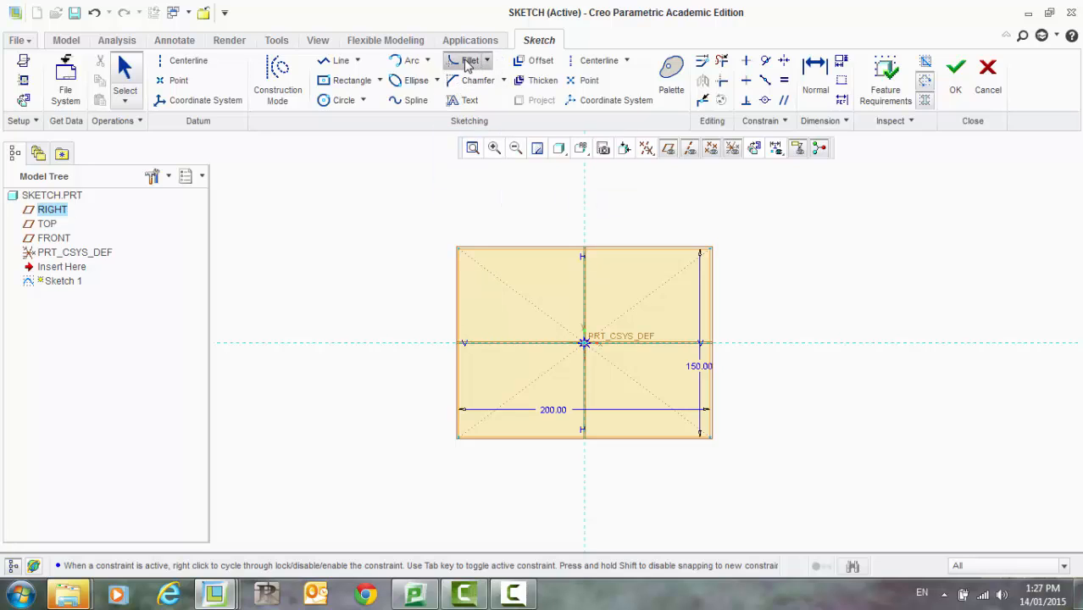
pyautogui.click(458, 278)
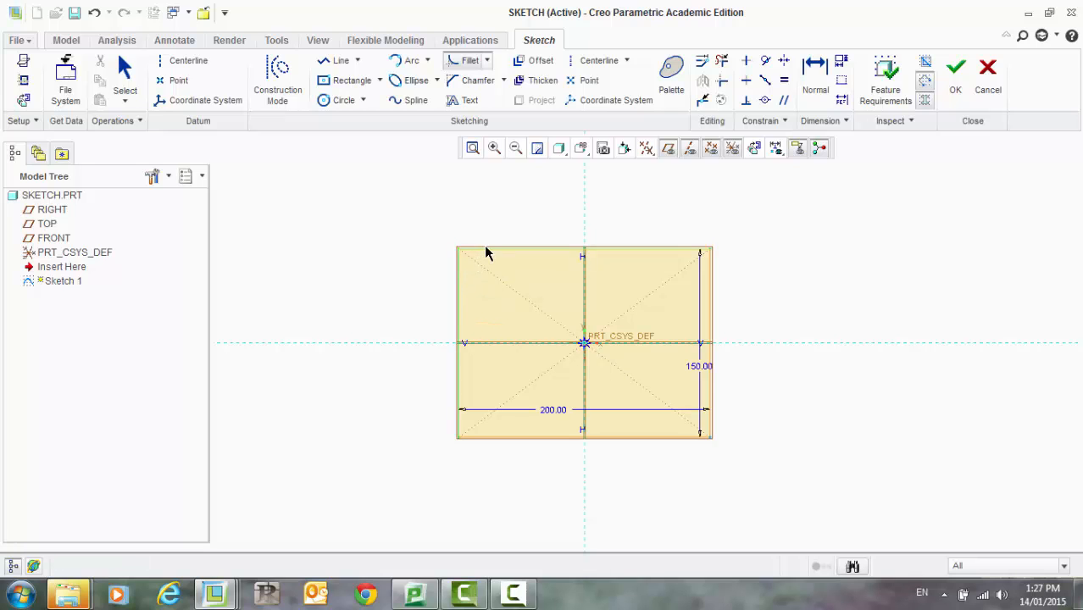
pyautogui.click(486, 252)
pyautogui.scroll(5, 447, 266)
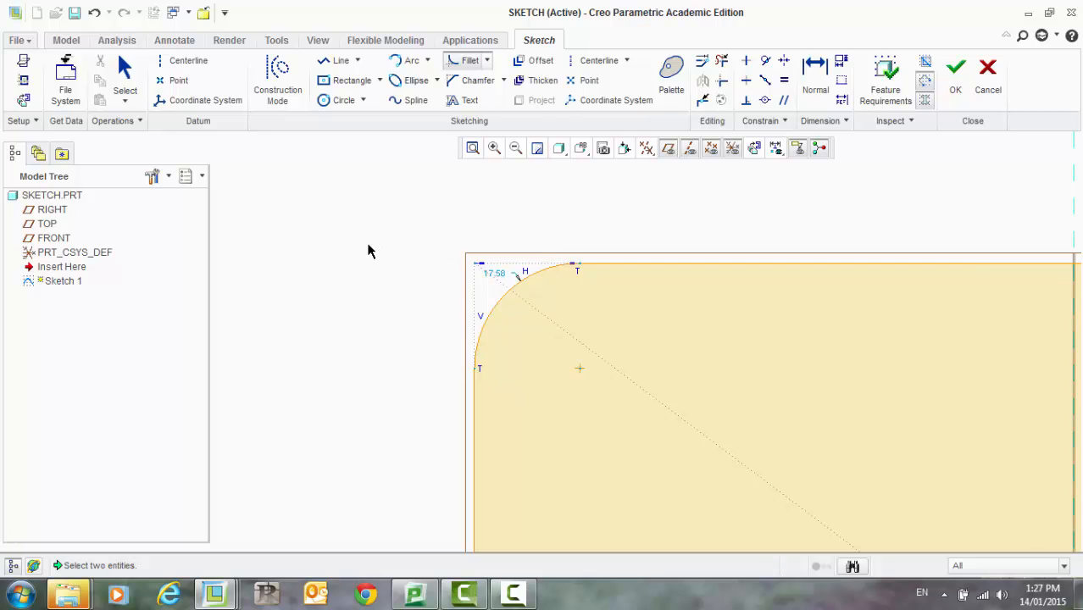
pyautogui.scroll(-1, 368, 251)
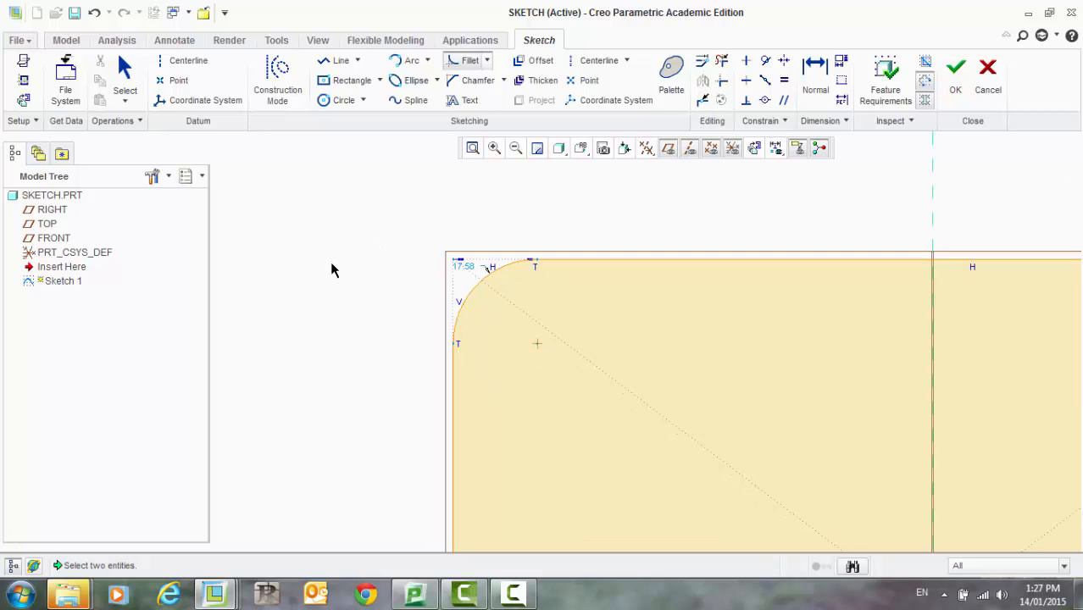
pyautogui.middleClick(371, 237)
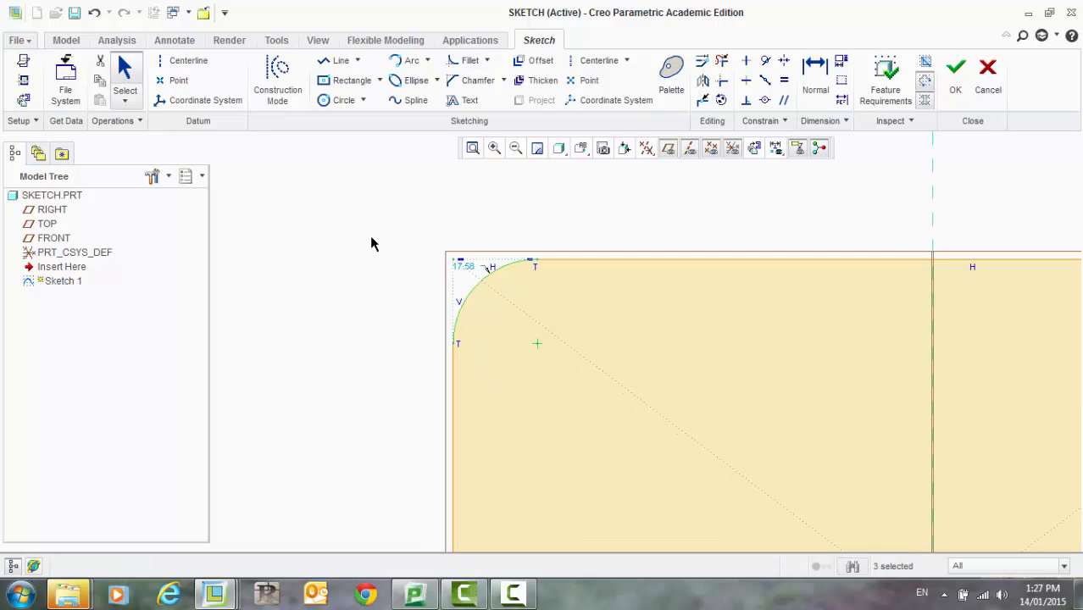
# Step: Set the radius of the corner fillet to 25
pyautogui.doubleClick(468, 269)
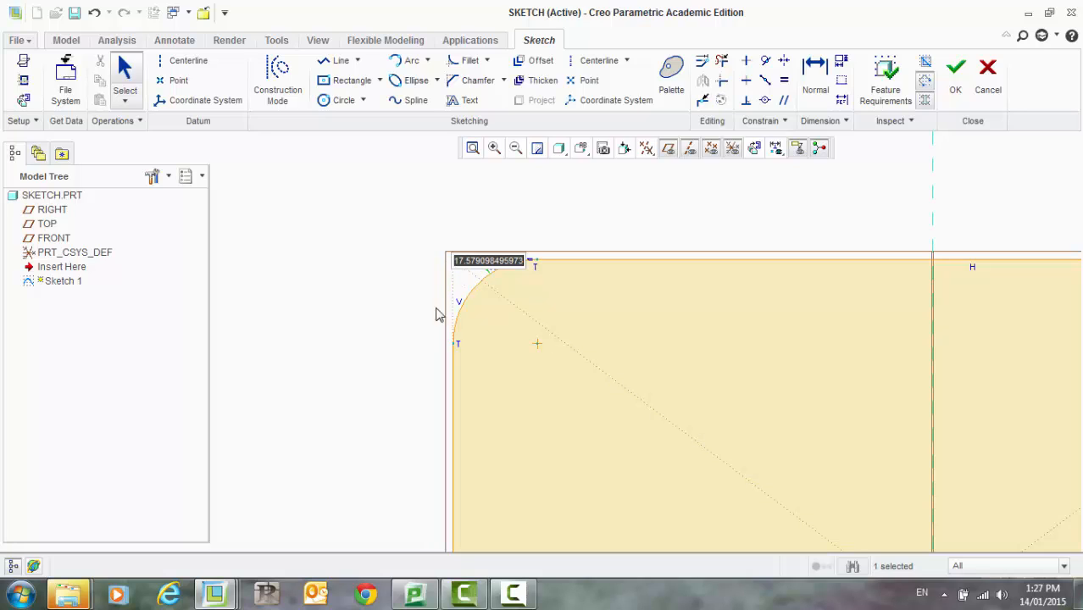
pyautogui.write('2')
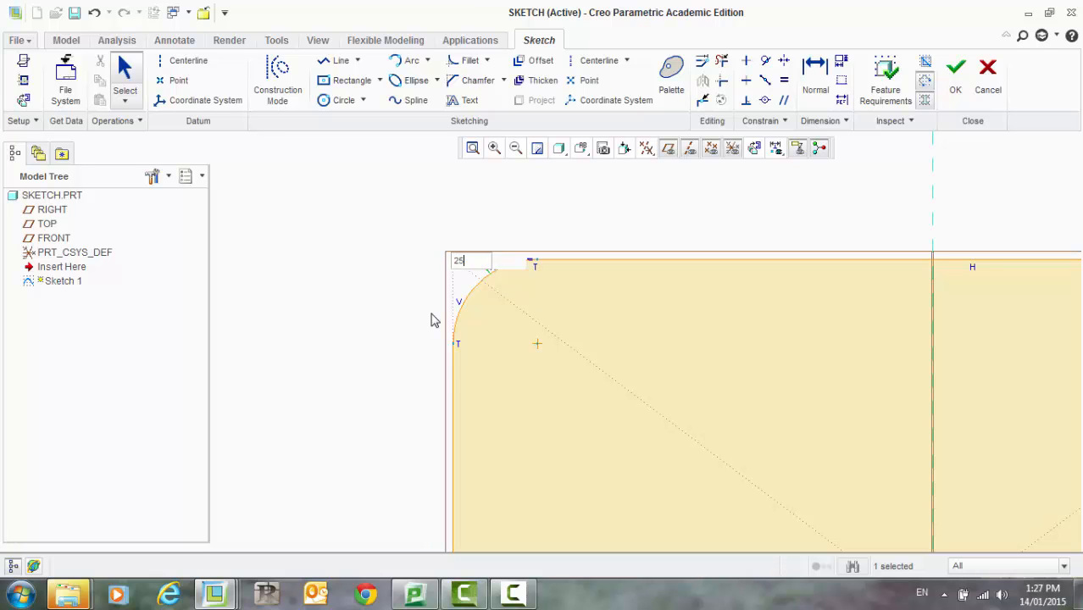
pyautogui.write('5')
pyautogui.press('Return')
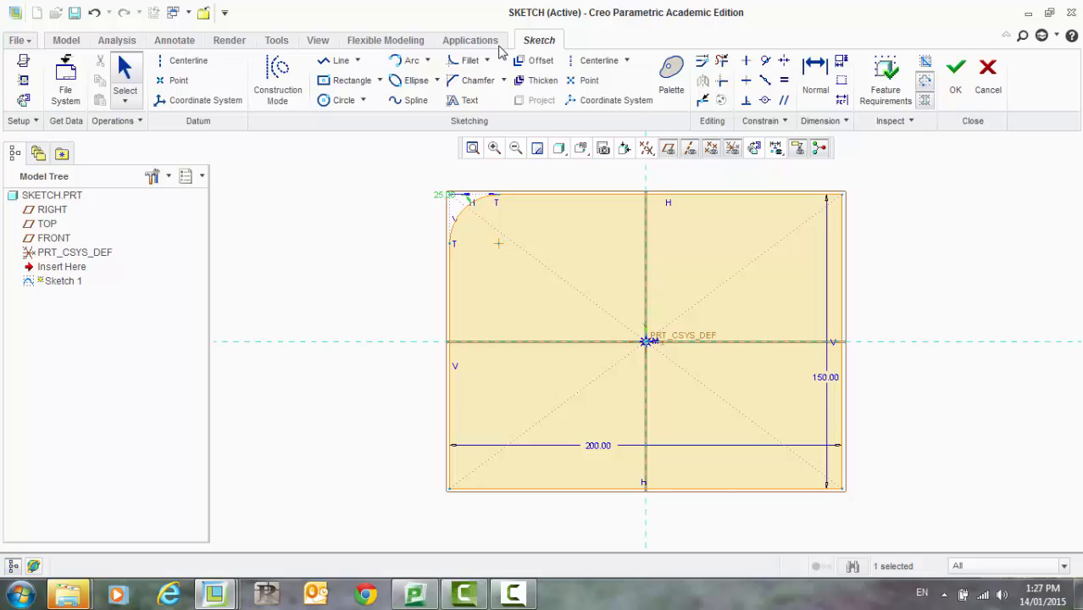
# Step: Chamfer the rectangle's upper-right corner, about 27.9 along the top edge and 20.3 along the right edge
pyautogui.click(460, 86)
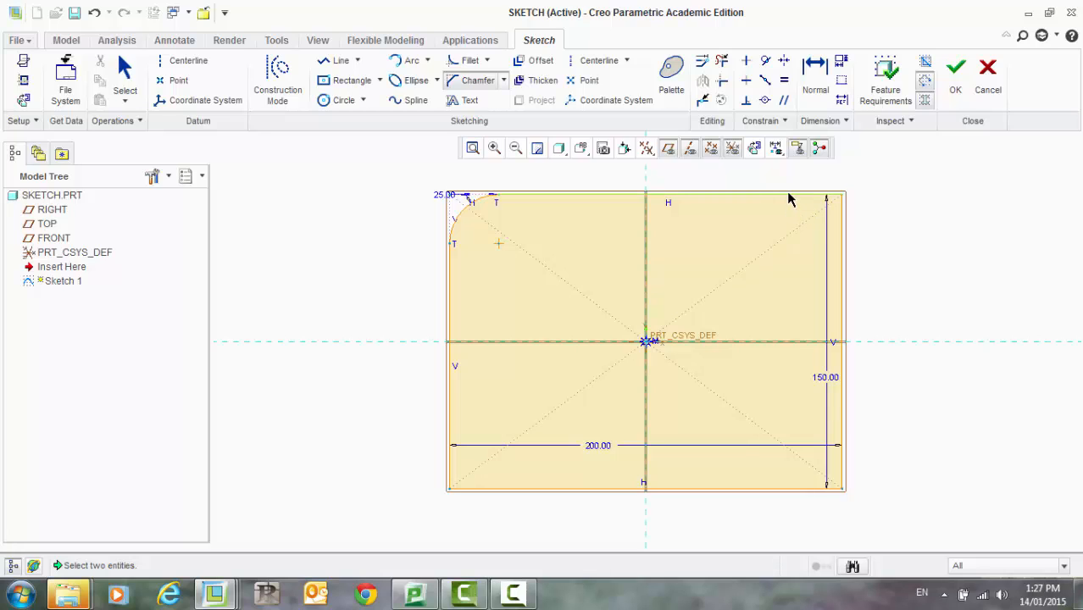
pyautogui.click(843, 242)
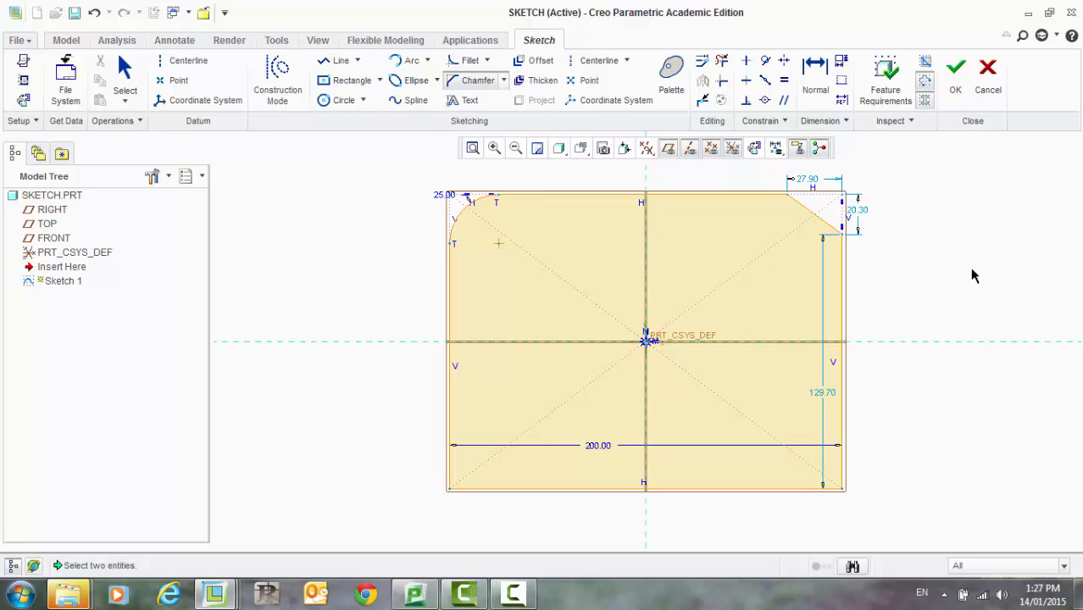
pyautogui.middleClick(925, 265)
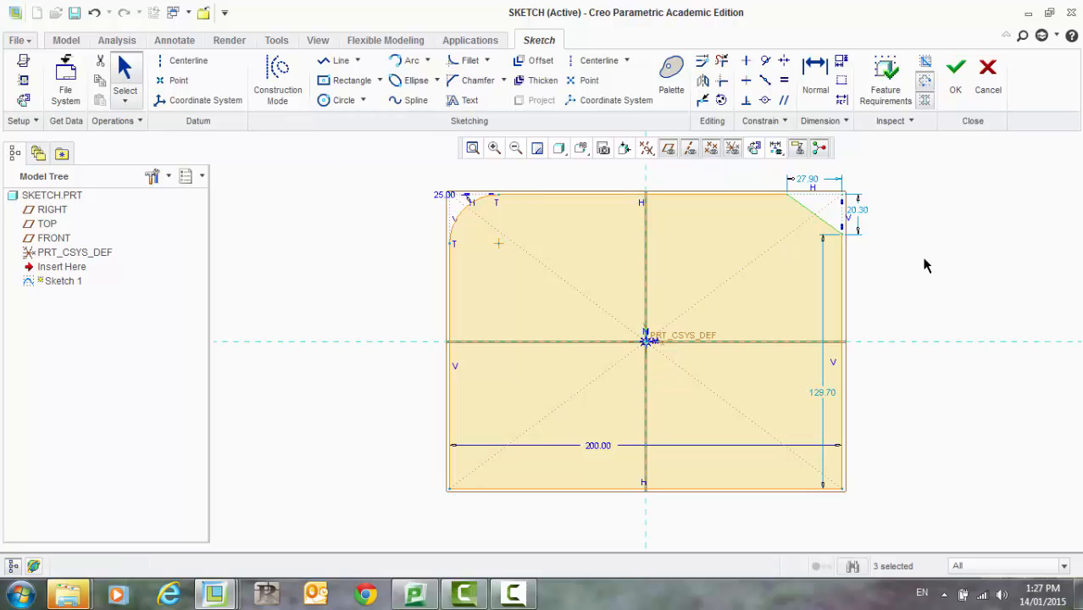
# Step: Set both the vertical and the horizontal length of the upper-right chamfer to 25
pyautogui.click(852, 219)
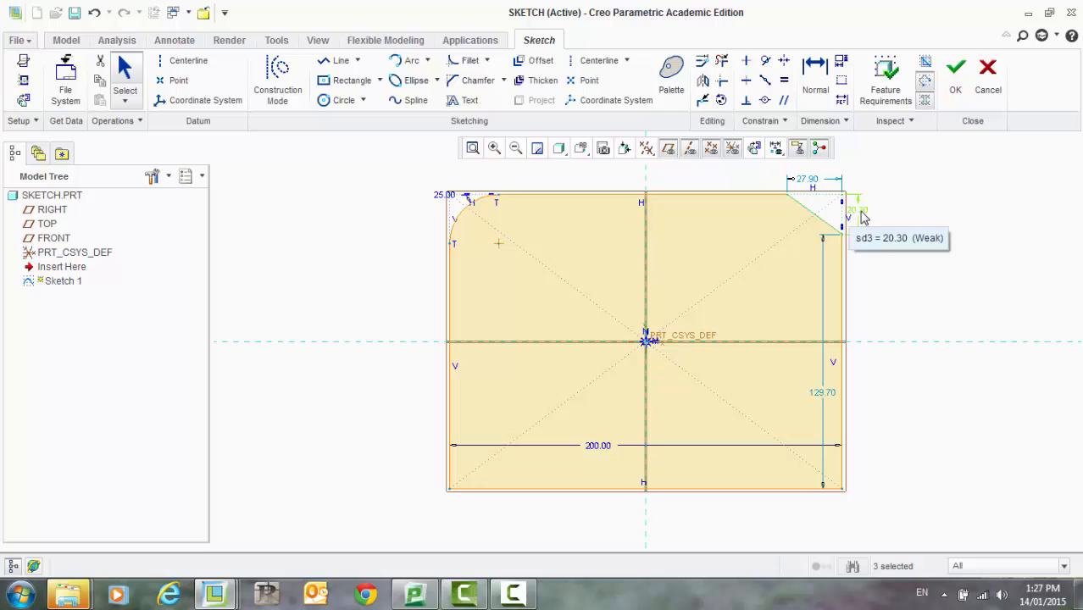
pyautogui.doubleClick(861, 219)
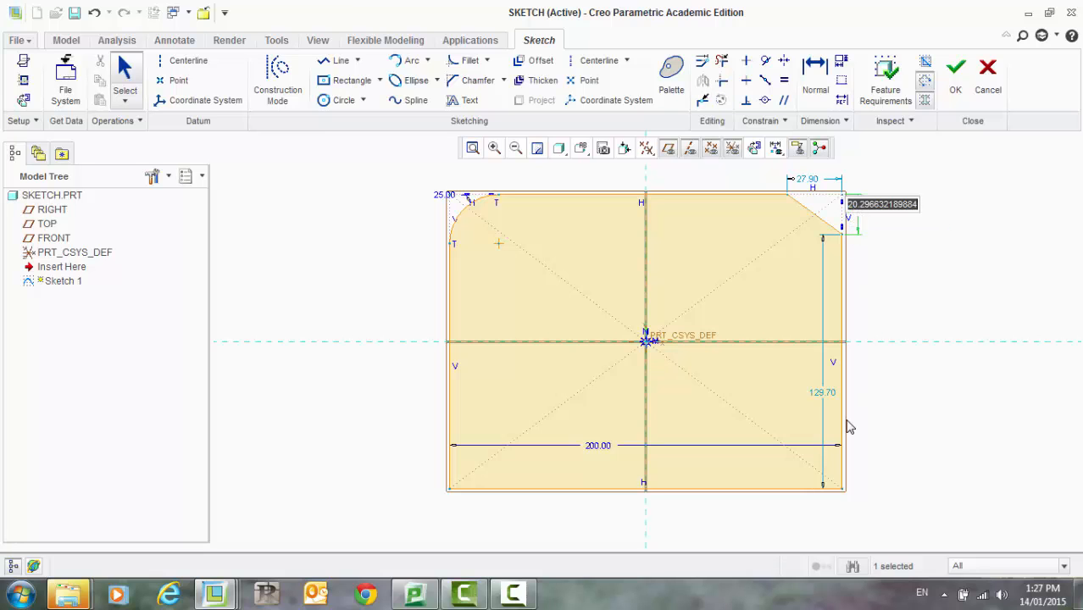
pyautogui.write('25')
pyautogui.press('Return')
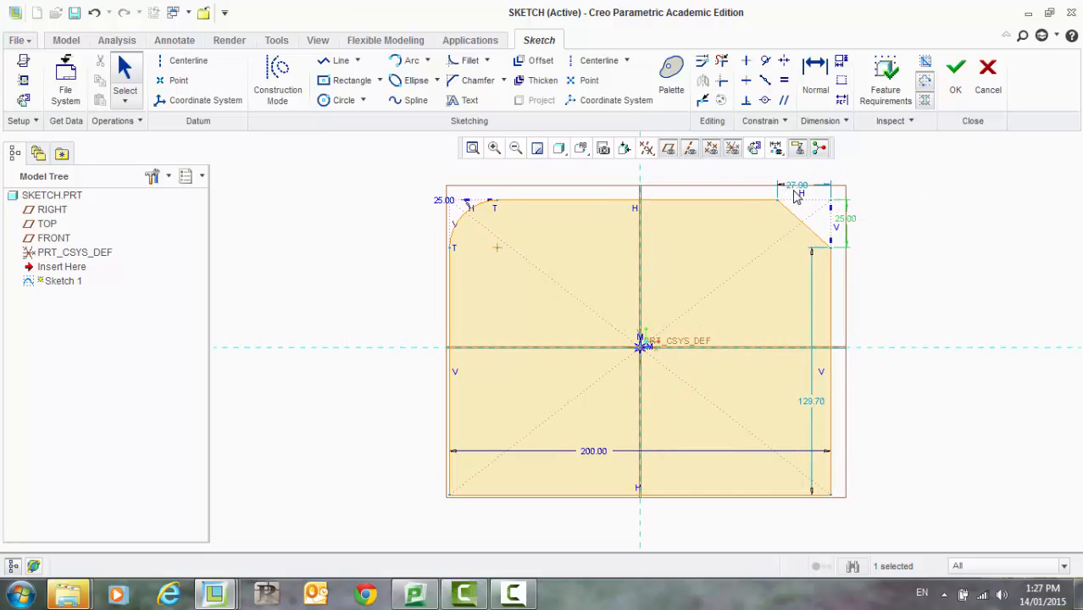
pyautogui.doubleClick(805, 187)
pyautogui.write('2')
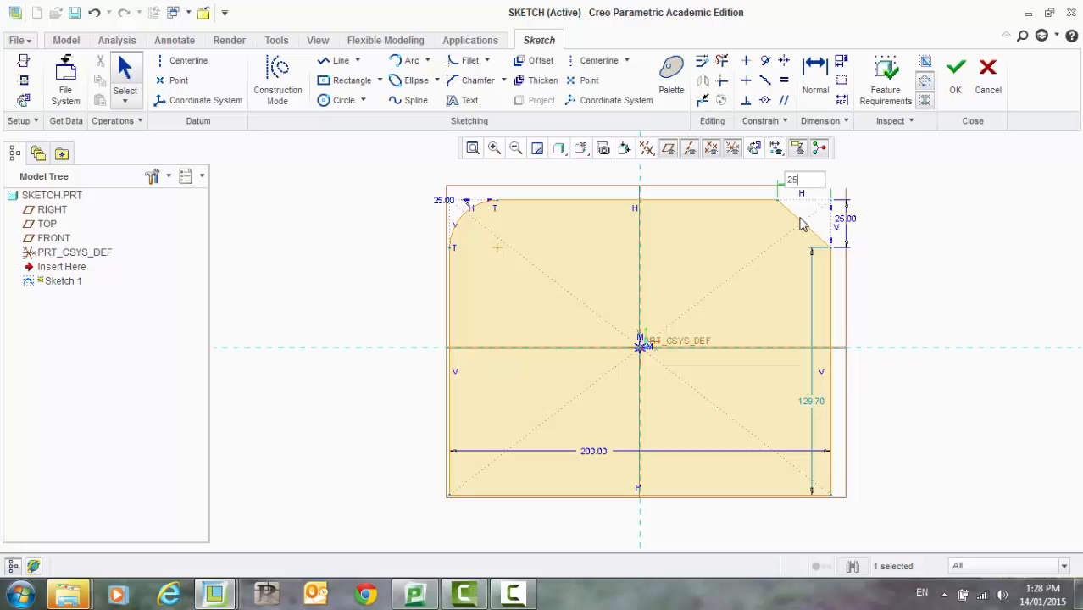
pyautogui.write('5')
pyautogui.press('Return')
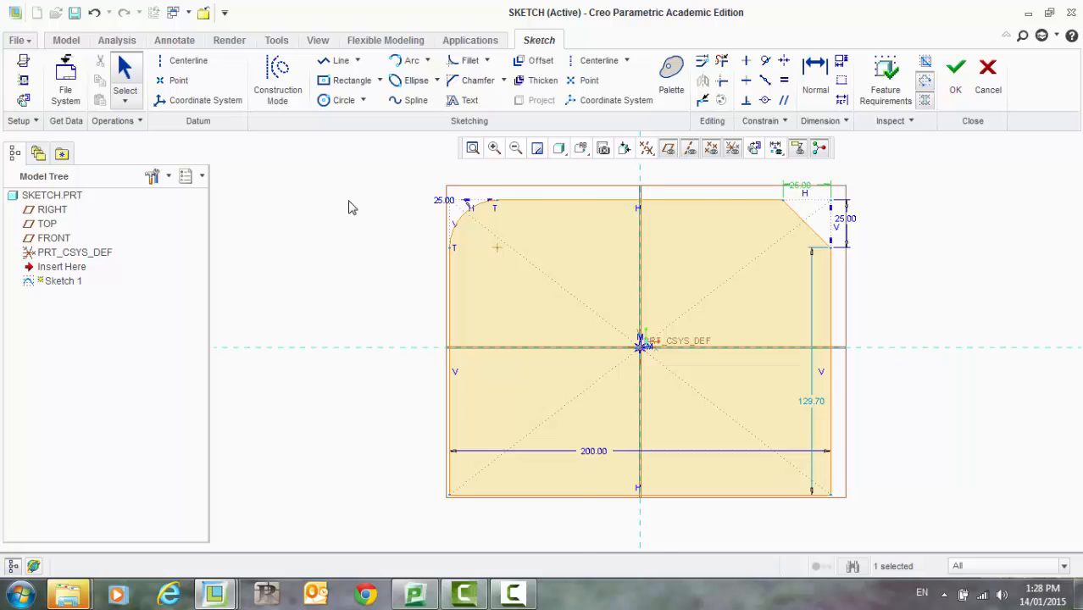
# Step: Sketch a circle about 70.6 in diameter, centred on the midpoint of the rectangle's bottom edge
pyautogui.scroll(-1, 349, 204)
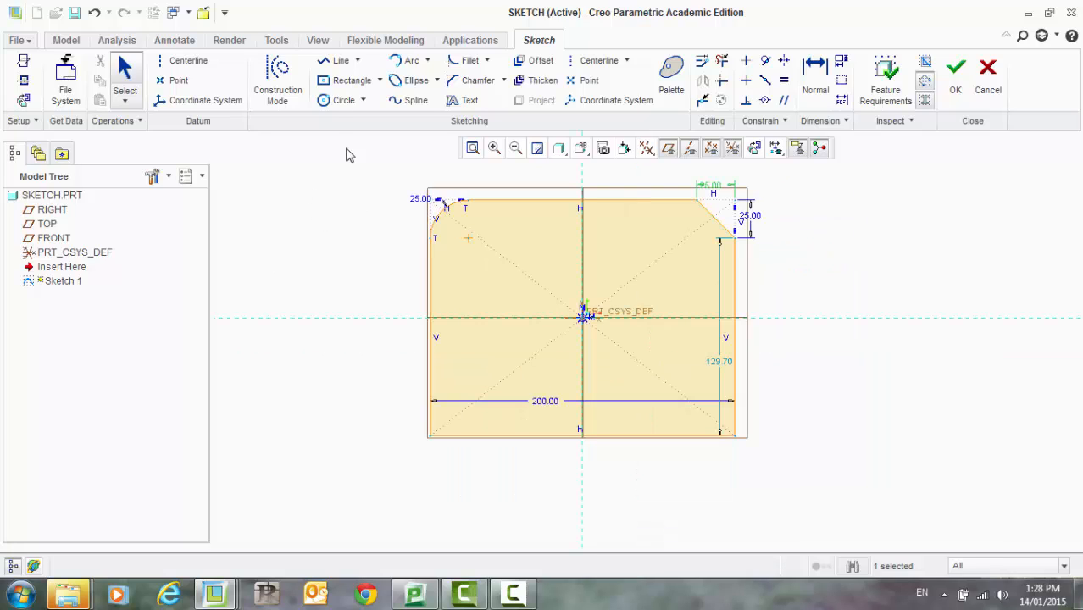
pyautogui.click(336, 101)
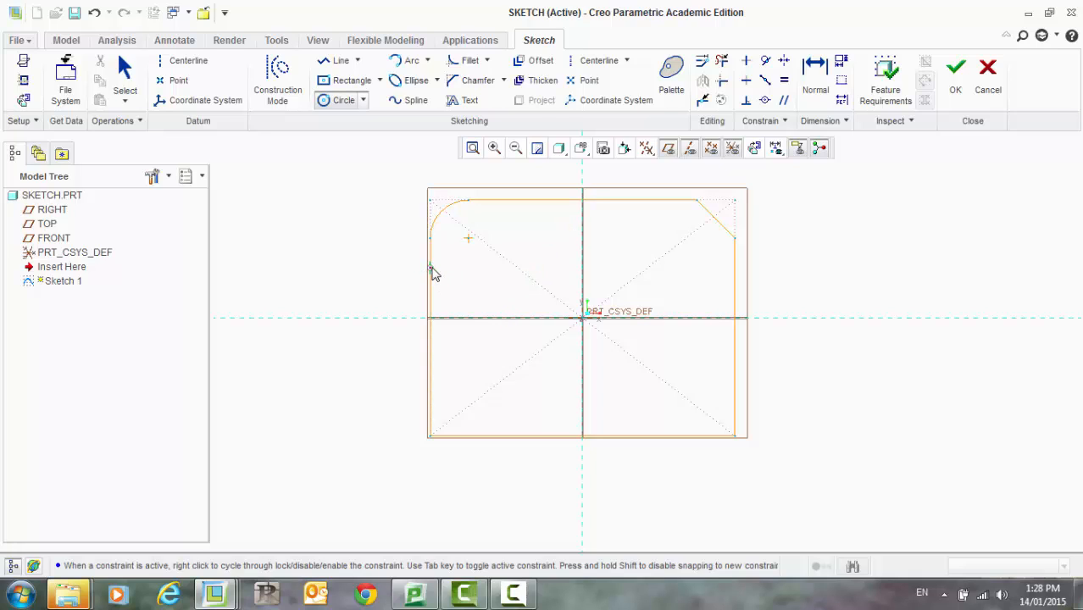
pyautogui.click(584, 438)
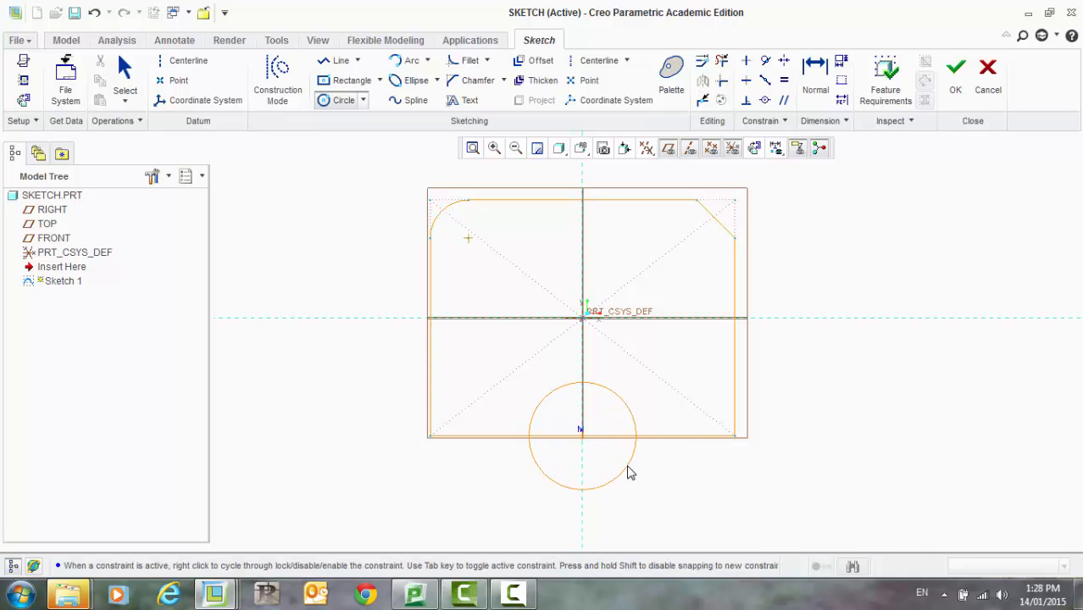
pyautogui.click(628, 471)
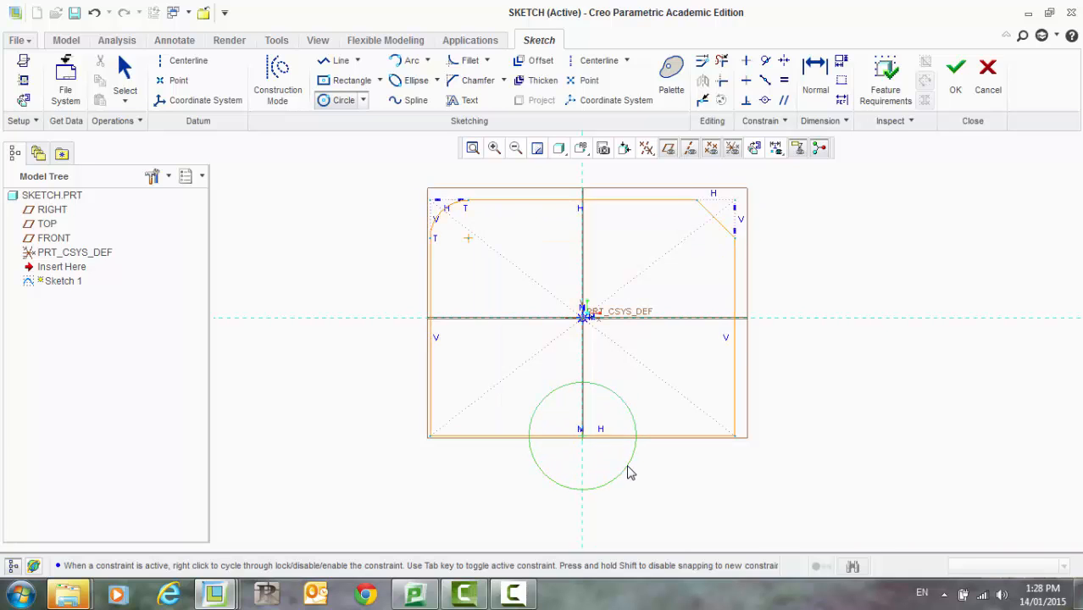
pyautogui.middleClick(652, 413)
# Step: Set the diameter of the circle on the bottom edge to 70
pyautogui.scroll(5, 565, 433)
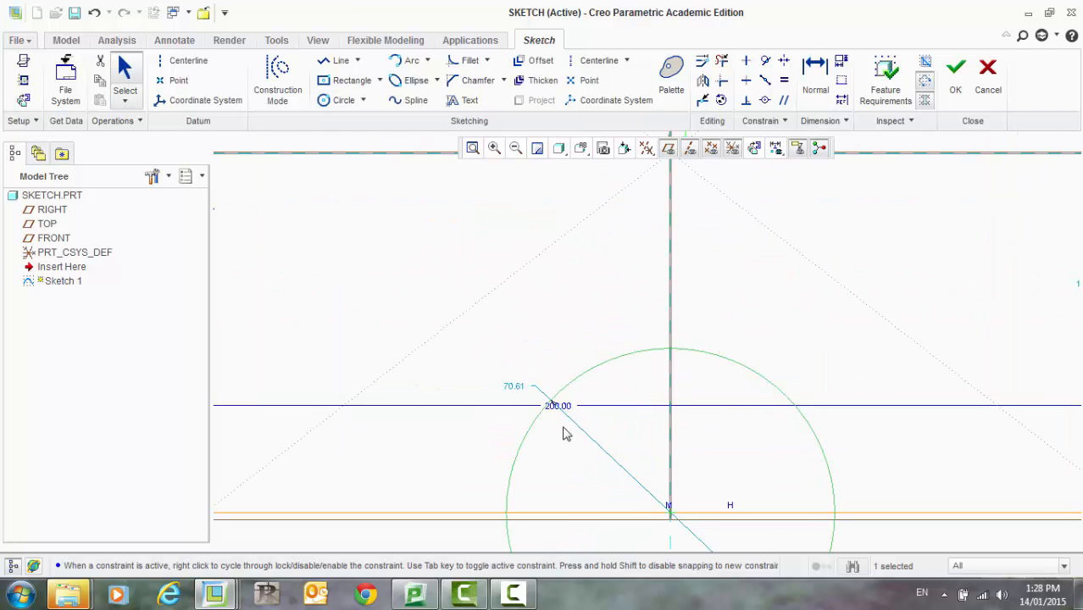
pyautogui.scroll(-3, 513, 395)
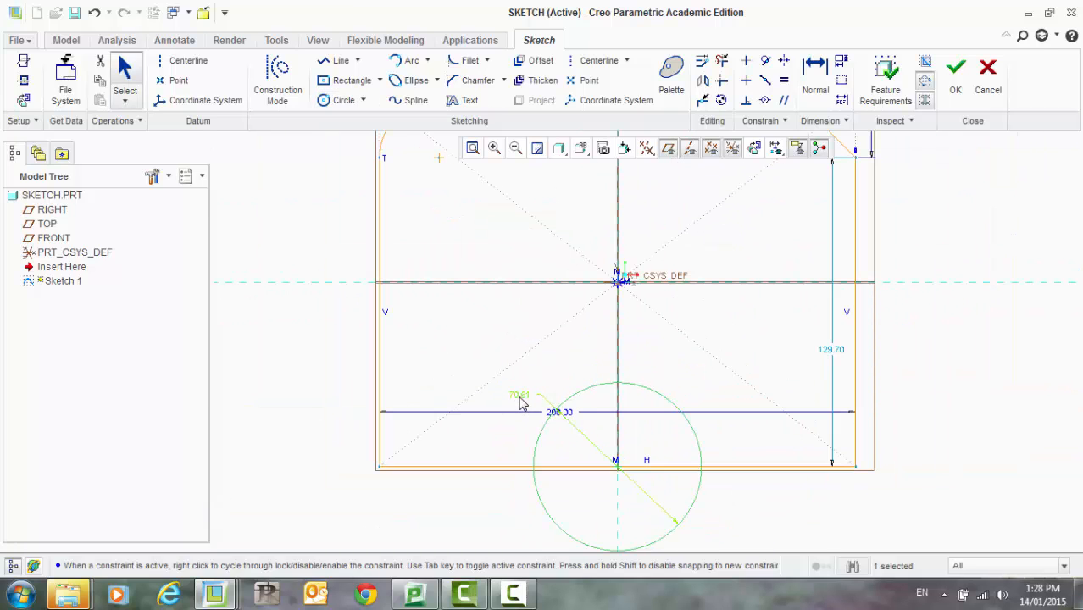
pyautogui.click(519, 397)
pyautogui.doubleClick(523, 397)
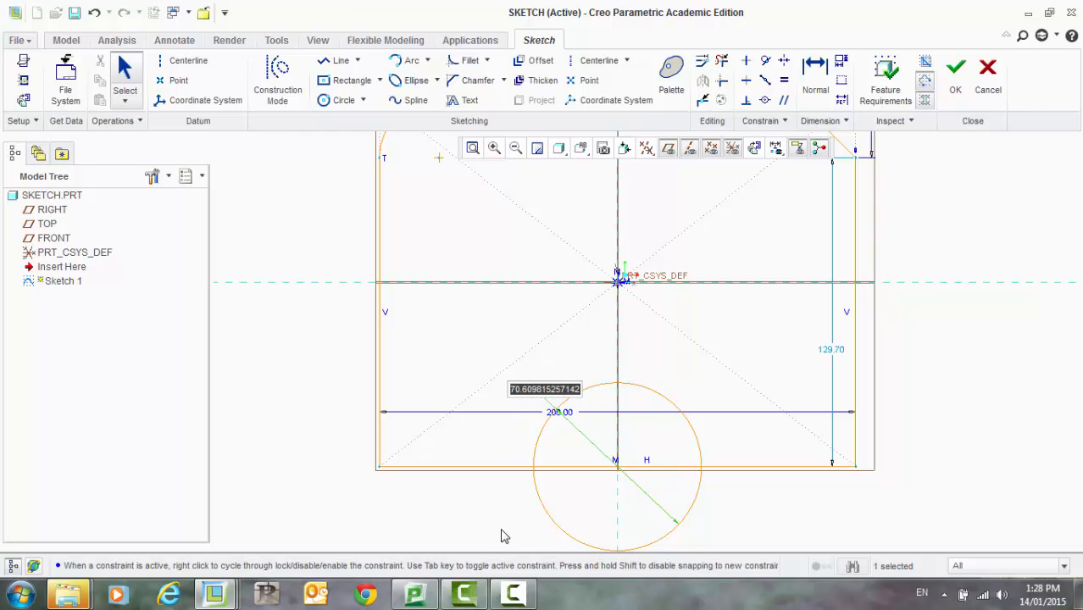
pyautogui.write('7')
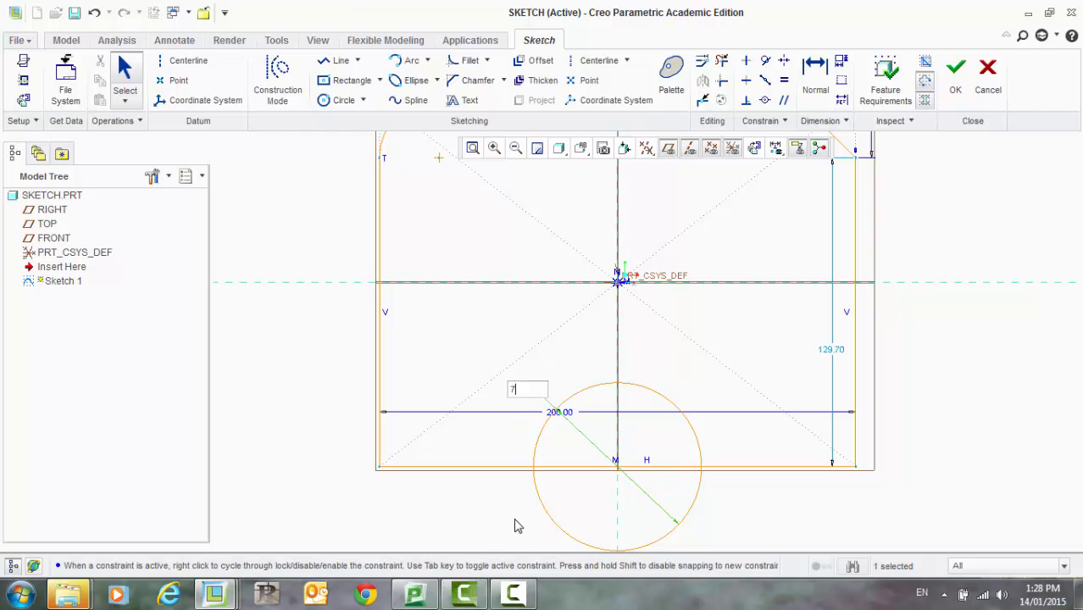
pyautogui.write('0')
pyautogui.press('Return')
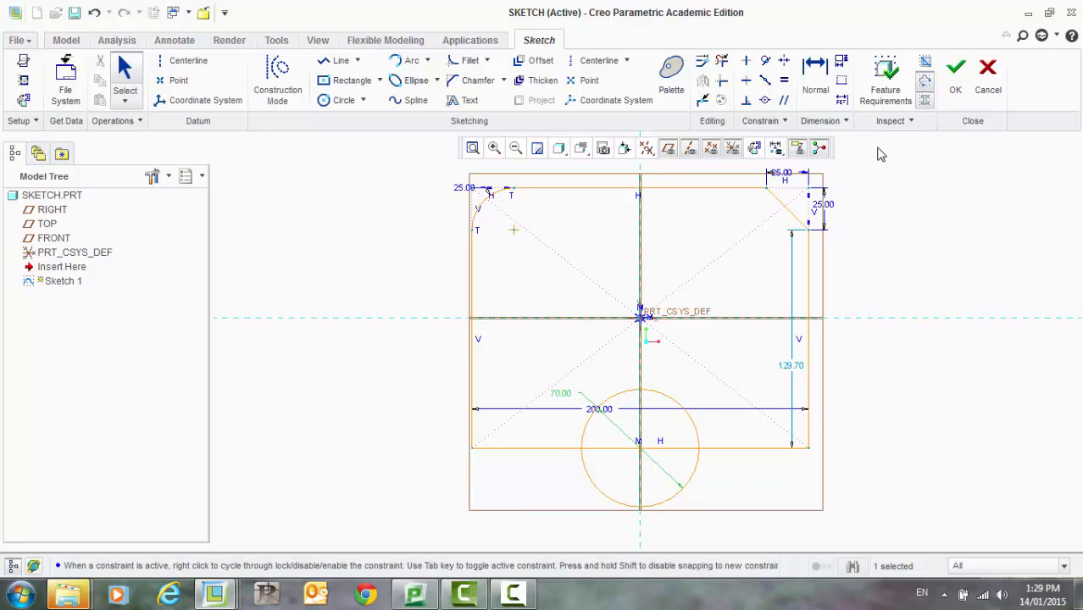
# Step: Trim away the lower half of the circle and the part of the bottom edge inside it, leaving a semicircular notch
pyautogui.click(723, 63)
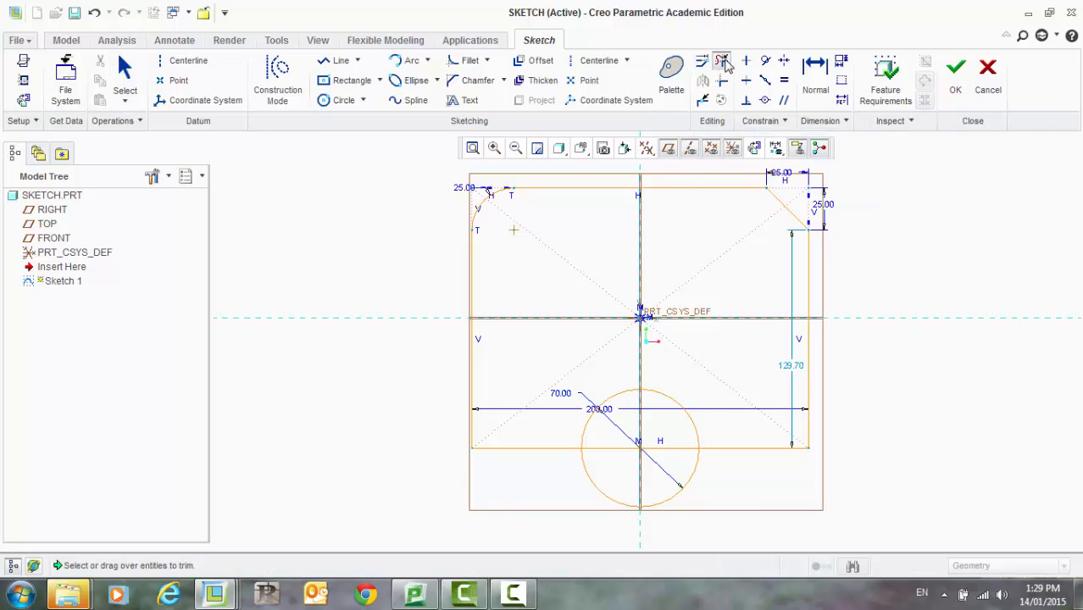
pyautogui.click(686, 487)
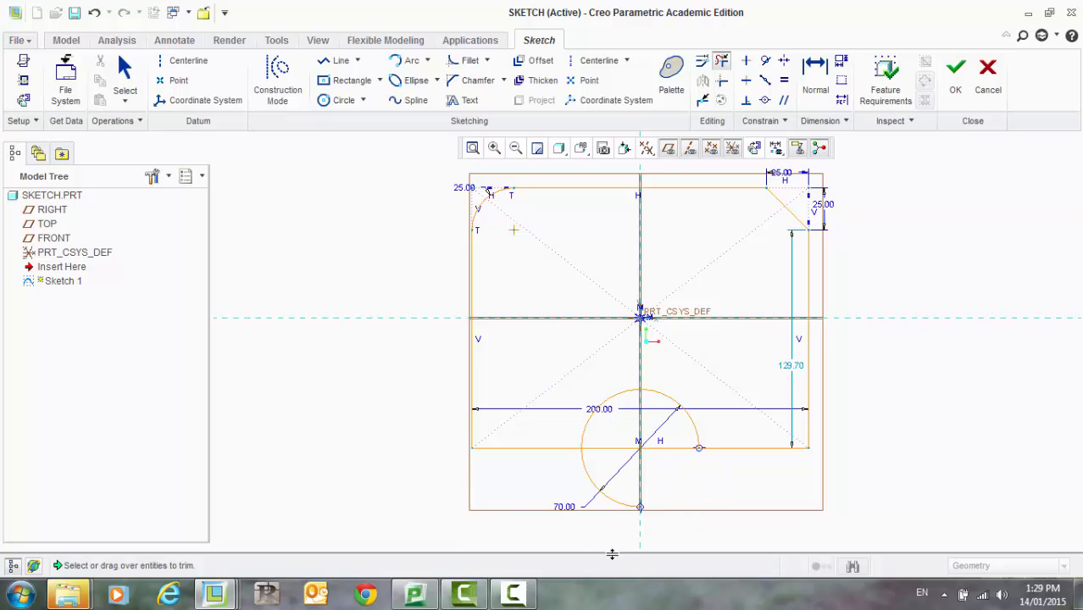
pyautogui.click(614, 505)
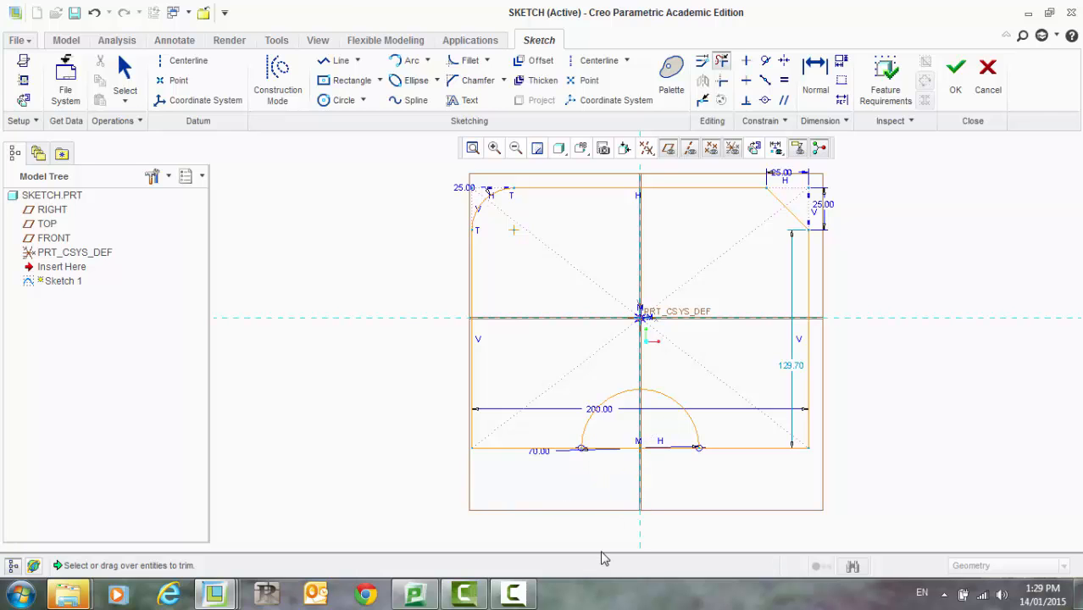
pyautogui.scroll(3, 674, 457)
pyautogui.click(676, 435)
pyautogui.scroll(-2, 669, 487)
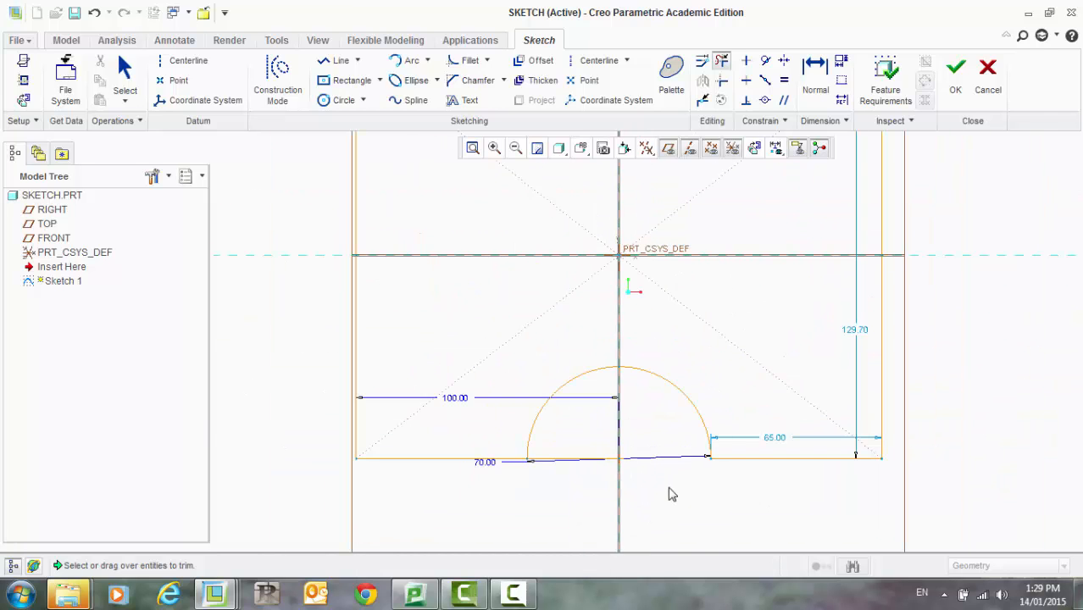
pyautogui.scroll(2, 546, 479)
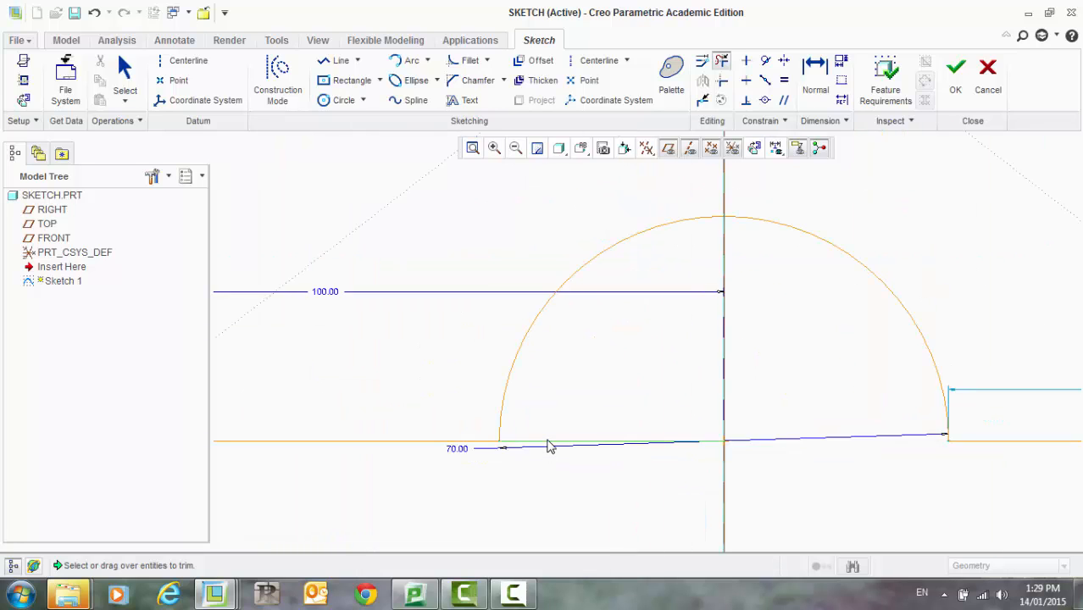
pyautogui.click(547, 444)
pyautogui.scroll(-4, 549, 450)
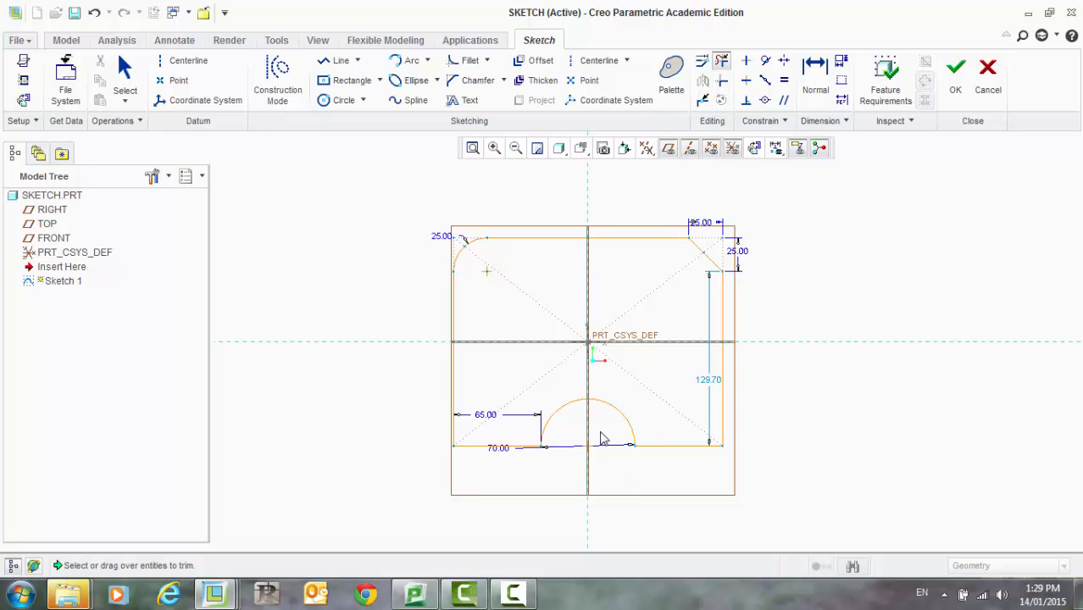
# Step: Finish the sketch and view the completed profile at an angle
pyautogui.moveTo(340, 306)
pyautogui.mouseDown(button='middle')
pyautogui.moveTo(340, 426)
pyautogui.moveTo(349, 396)
pyautogui.mouseUp(button='middle')
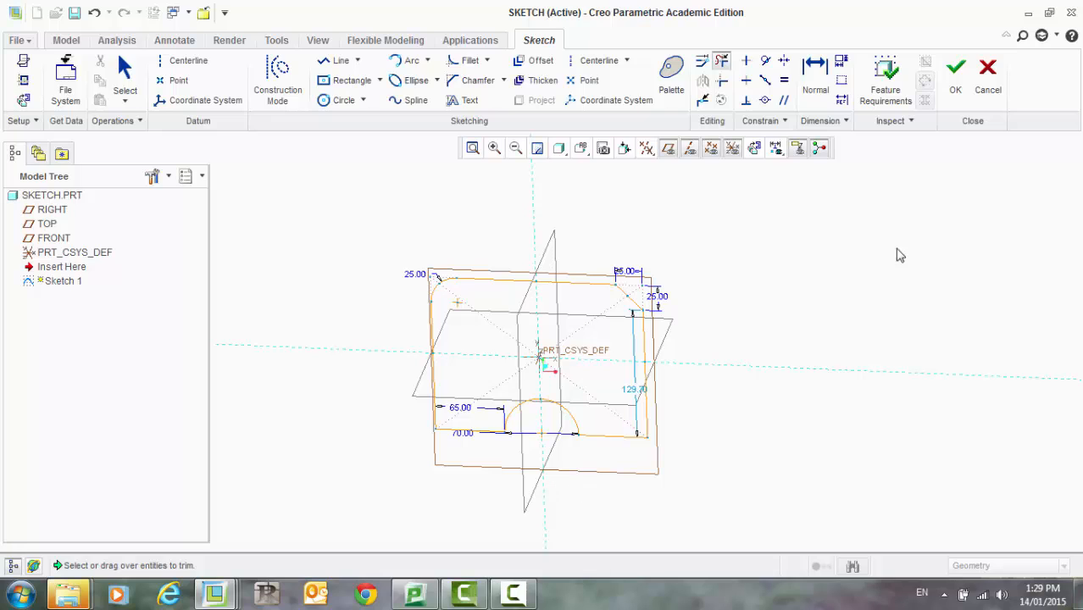
pyautogui.click(956, 78)
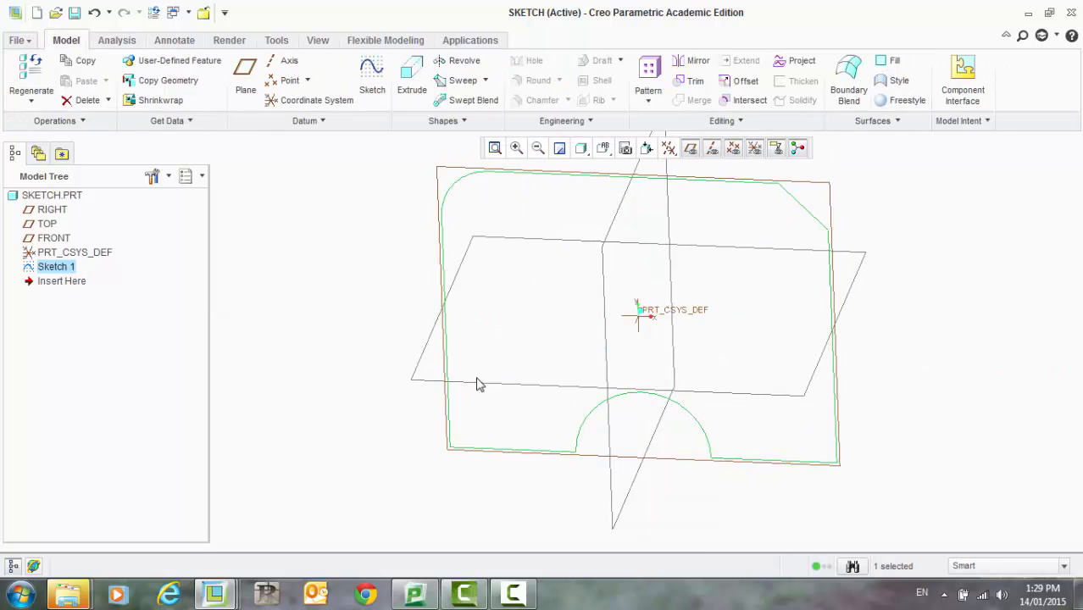
pyautogui.moveTo(307, 458)
pyautogui.mouseDown(button='middle')
pyautogui.moveTo(307, 404)
pyautogui.moveTo(283, 491)
pyautogui.mouseUp(button='middle')
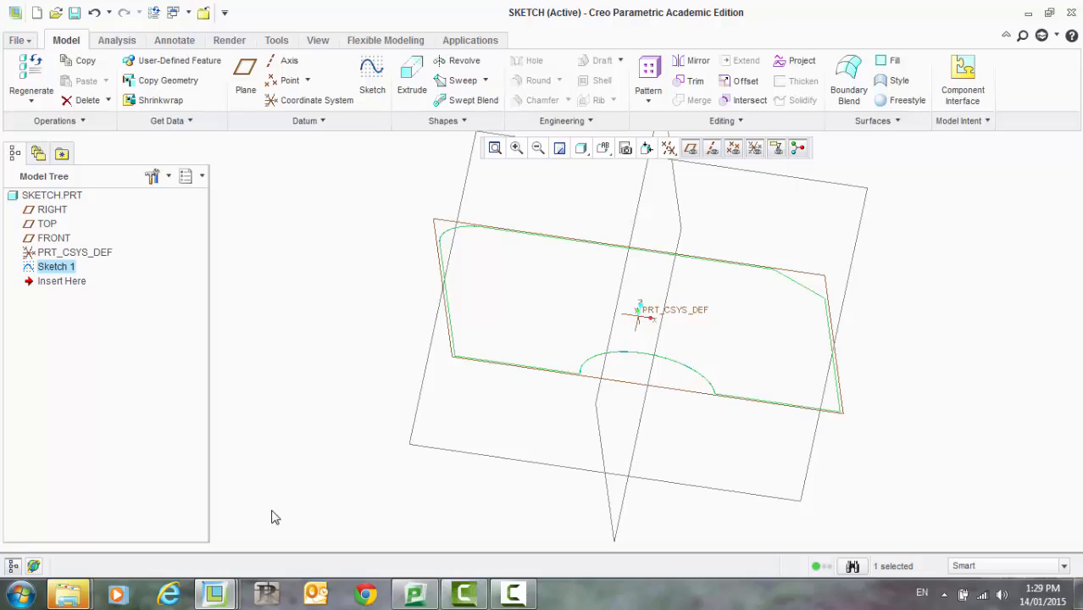